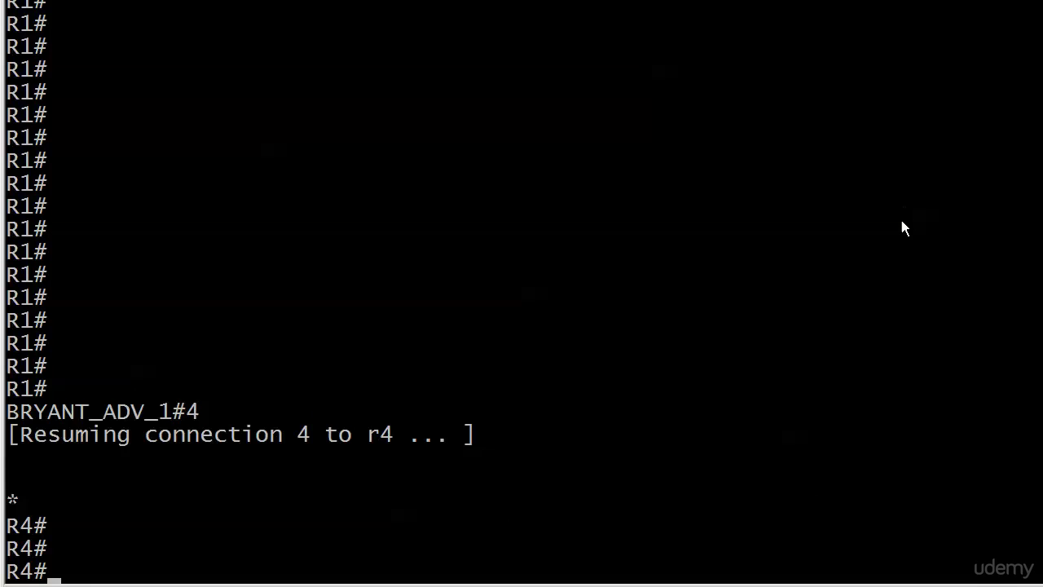
On R4, advertise 4.4.4.4 mask 255.255.255.255 under router bgp 4
type("conf t")
key("Return")
type("router bgp 4")
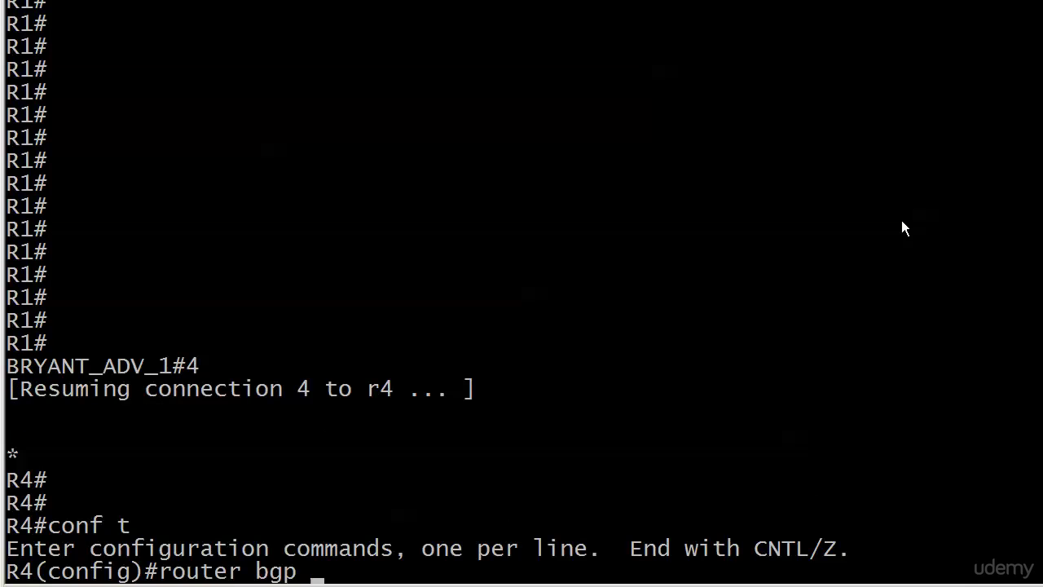
key("Return")
type("network 4.4")
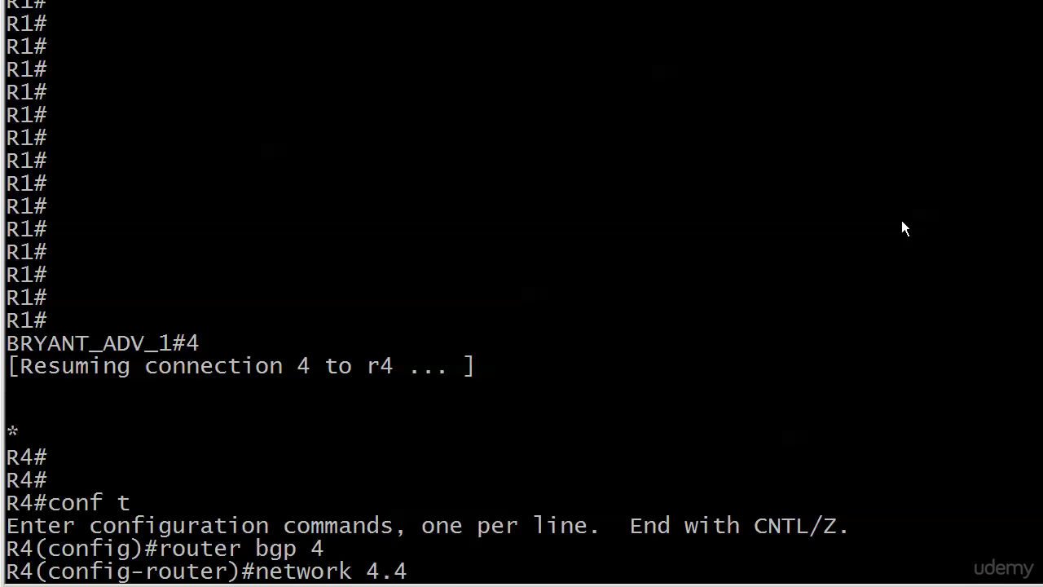
type(".4.4 mask 255.255.255.255.")
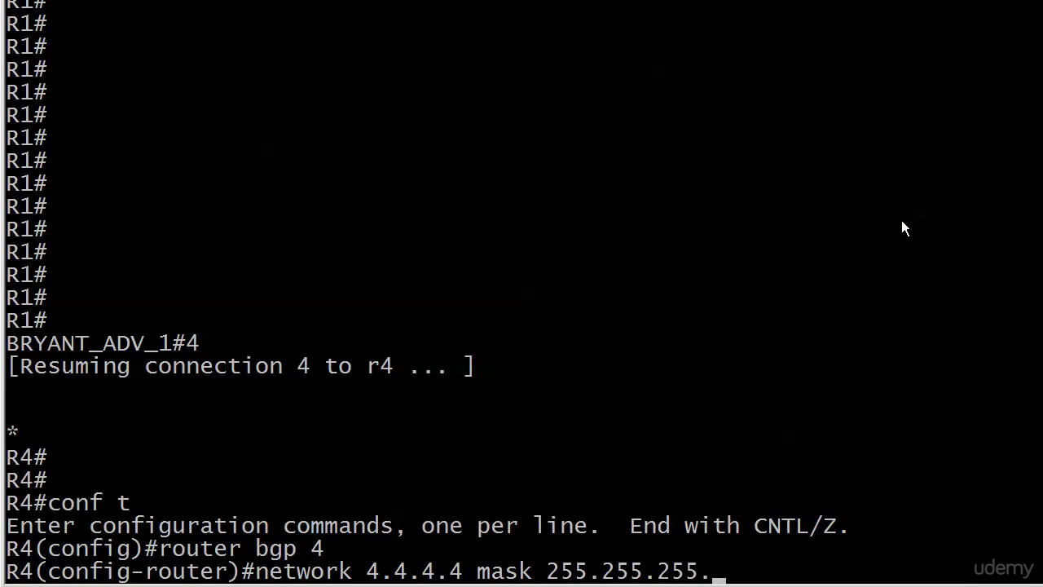
key("Return")
key("ctrl+z")
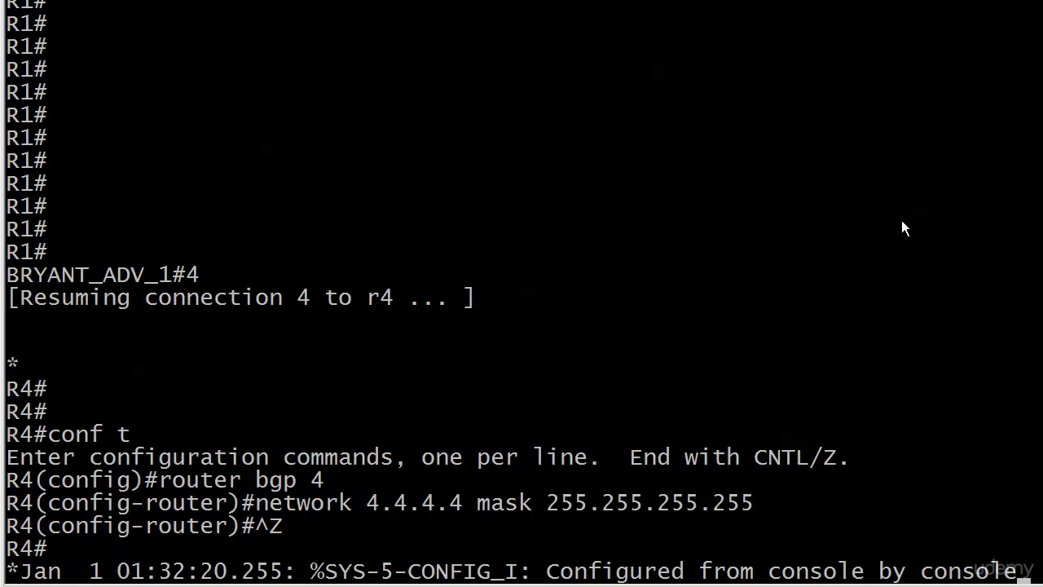
Show R4's BGP table, confirming 4.4.4.4/32 is best with next hop 0.0.0.0
key("Return")
key("Return")
key("Return")
type("s")
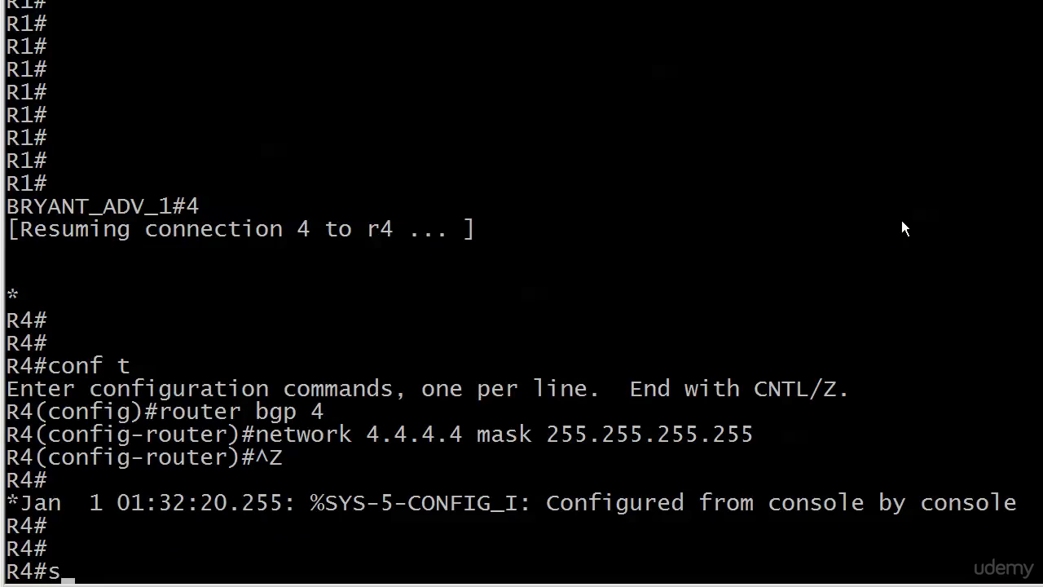
type("how ip bgp")
key("Return")
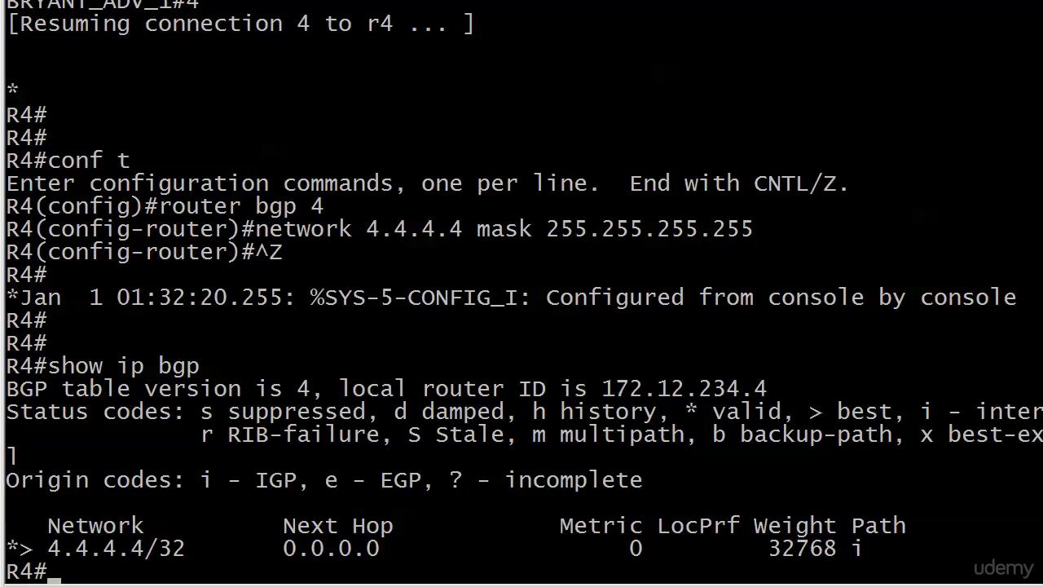
Switch to R3 and view its BGP table: 4.4.4.4/32 best via 172.12.234.4, path 4 i
key("ctrl+shift+6")
type("x")
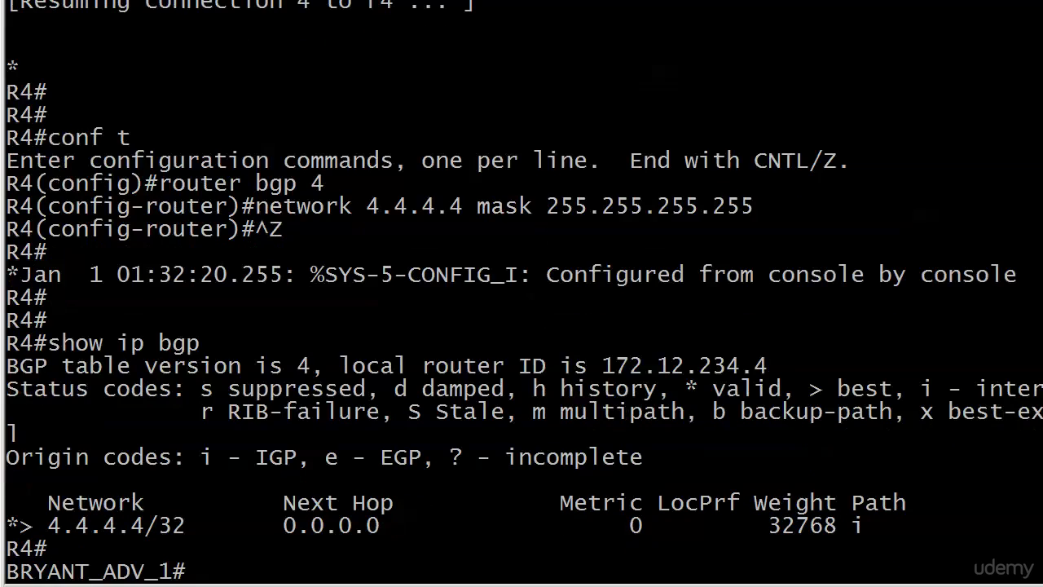
type("3")
key("Return")
key("Return")
key("Return")
key("Return")
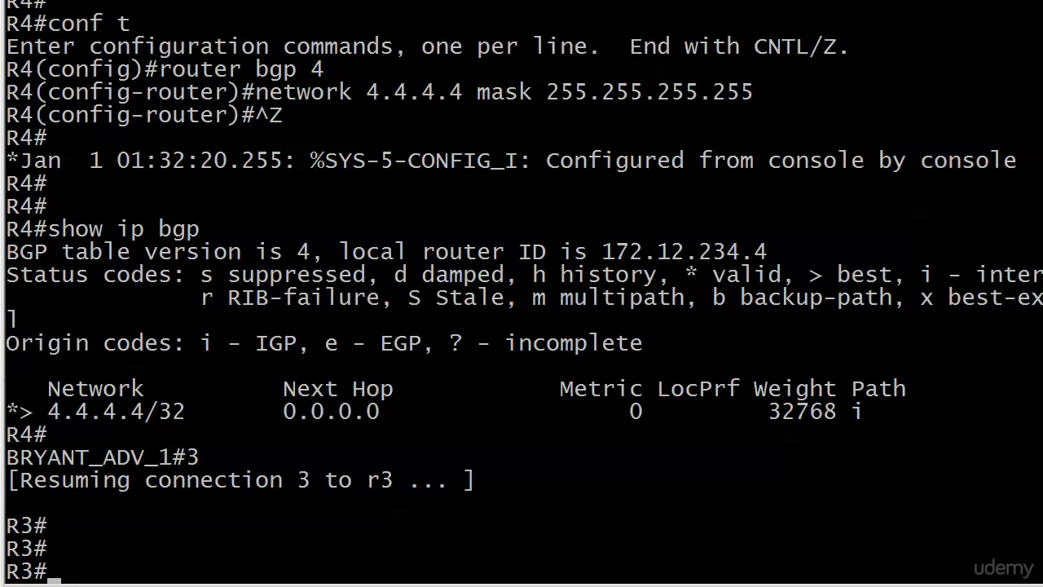
type("show ip bgp")
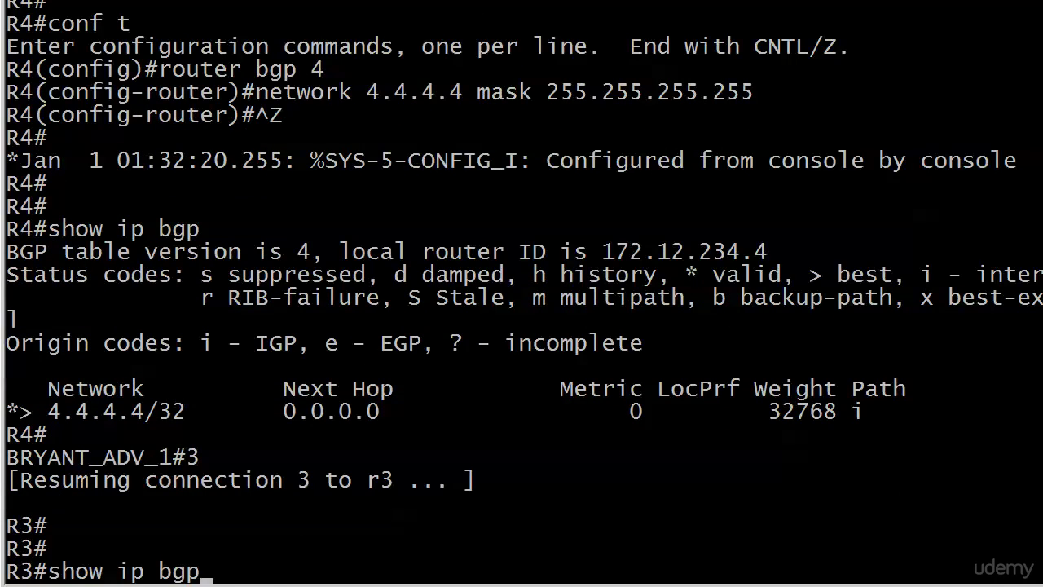
key("Return")
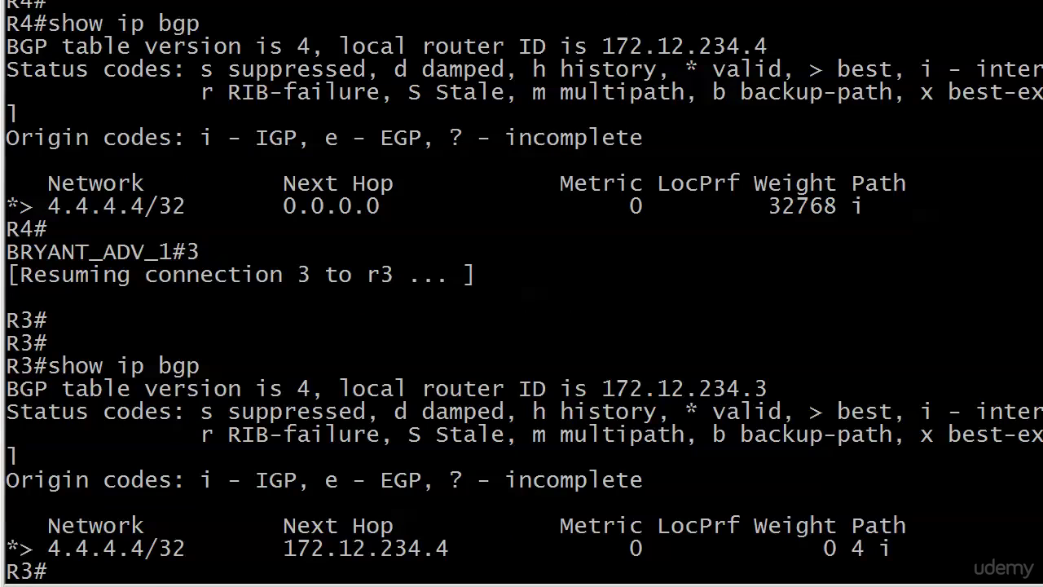
On R1, view the BGP table and 4.4.4.4 detail showing next hop 172.12.234.4 inaccessible
key("ctrl+shift+6")
type("x1")
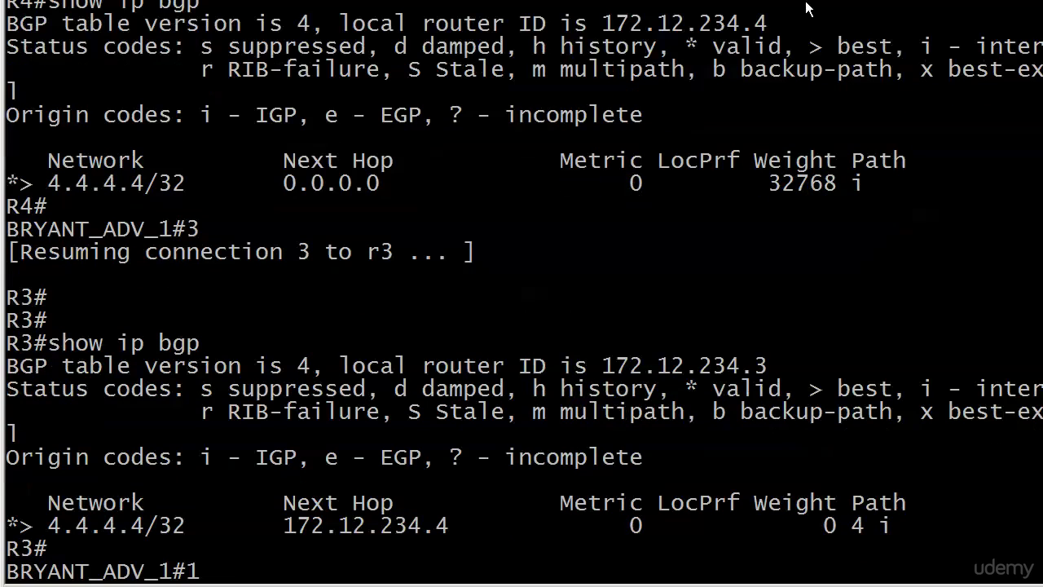
key("Return")
key("Return")
key("Return")
key("Return")
type("show ip bgp")
key("Return")
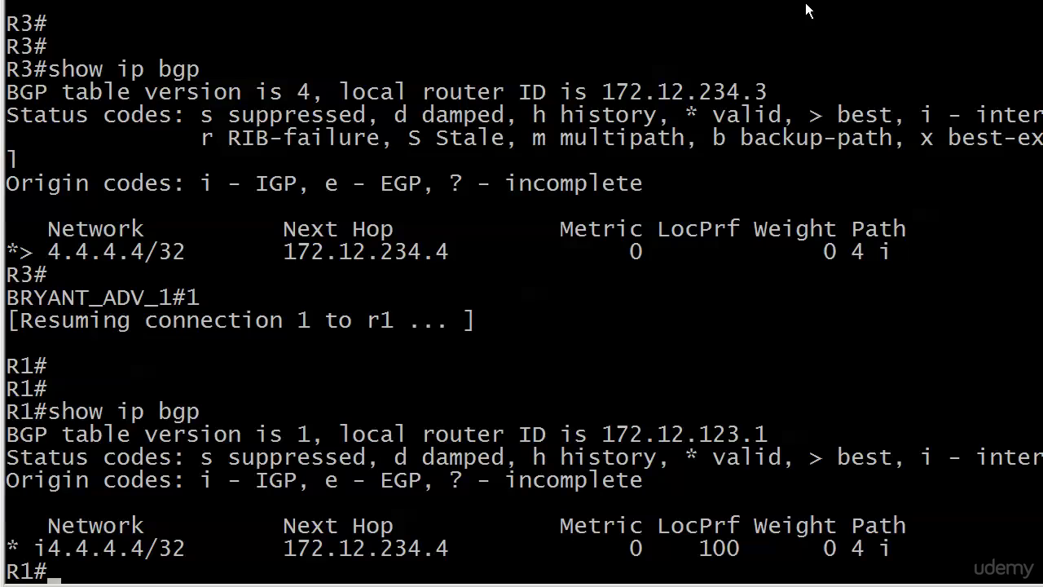
type("show ip bgp 4.4.4.")
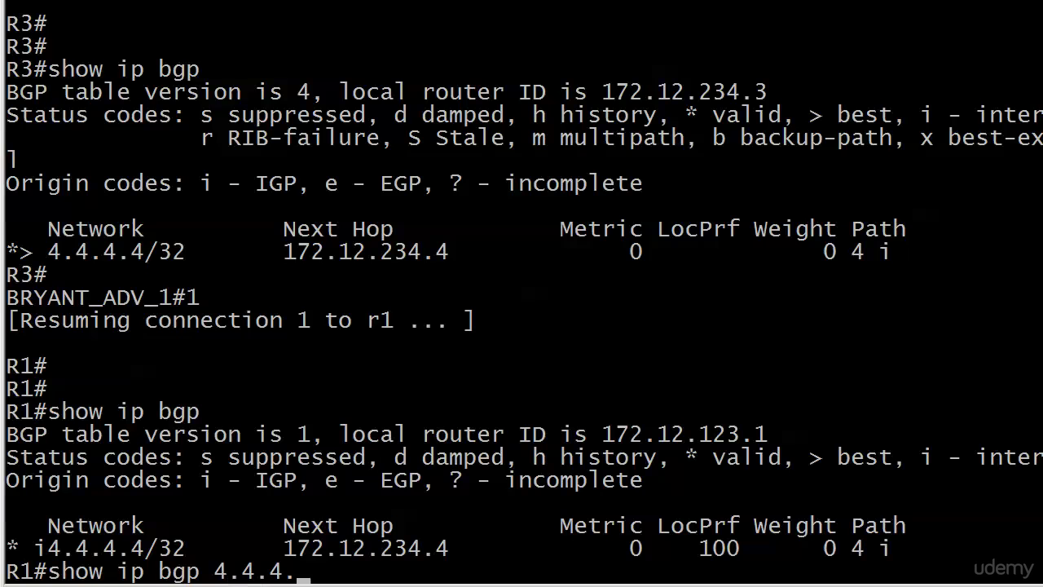
type("4")
key("Return")
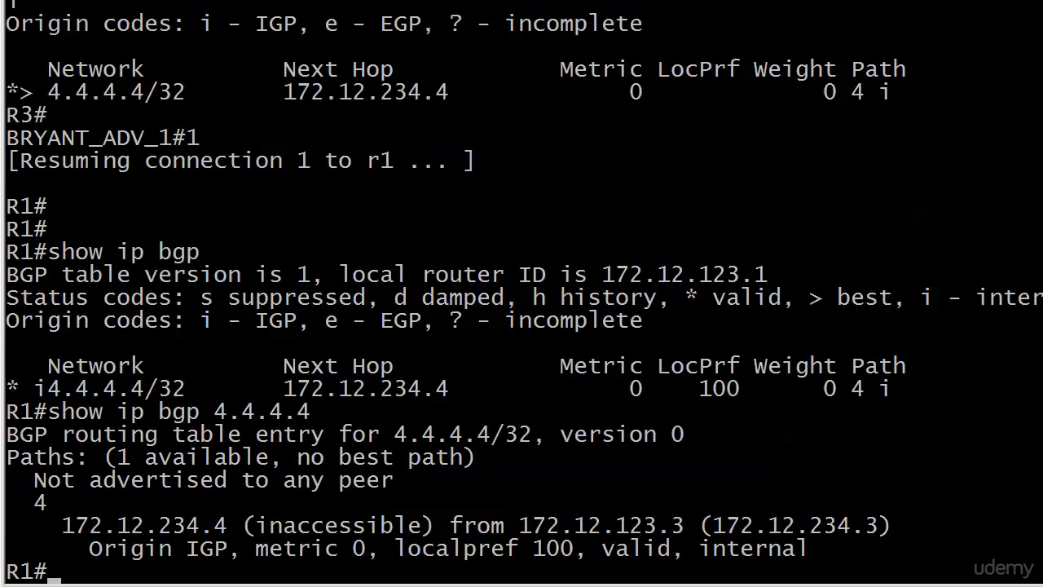
On R3, set next-hop-self toward neighbor 172.12.123.1 under router bgp 123 and save
key("ctrl+shift+6")
type("x3")
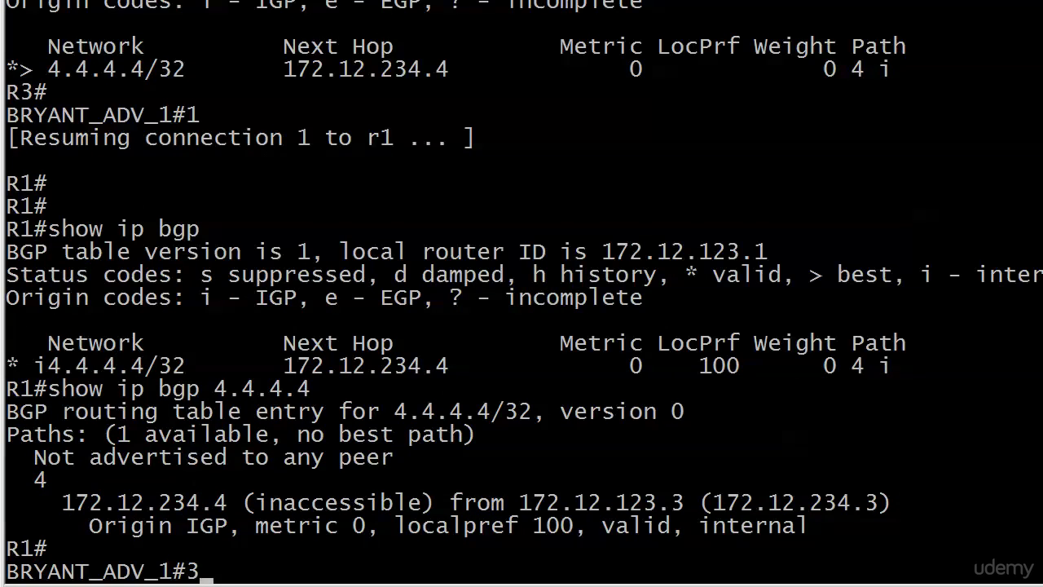
key("Return")
key("Return")
key("Return")
type("conf t")
key("Return")
type("rou")
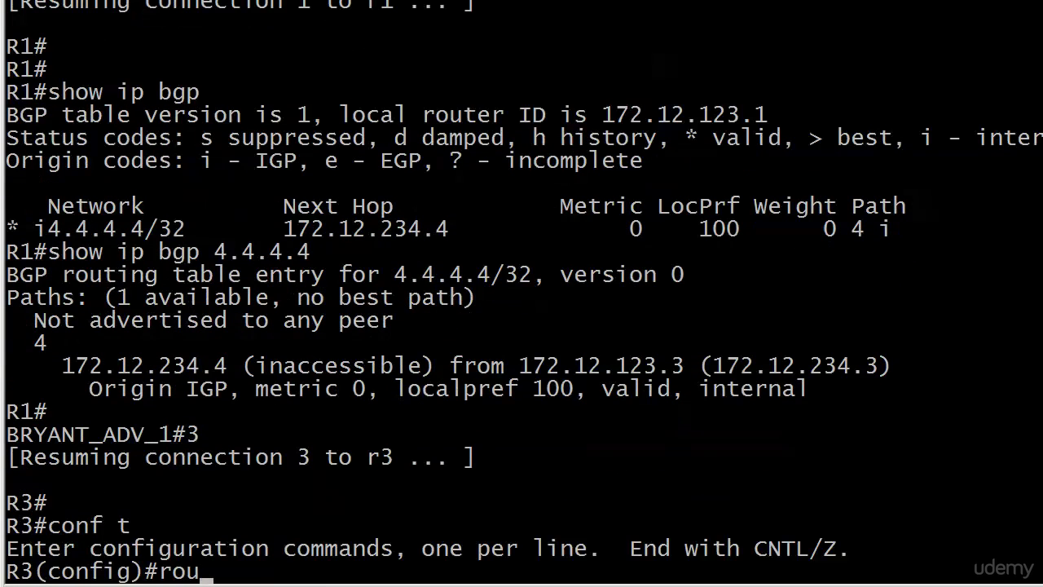
type("ter bgp 123")
key("Return")
type("neighbo")
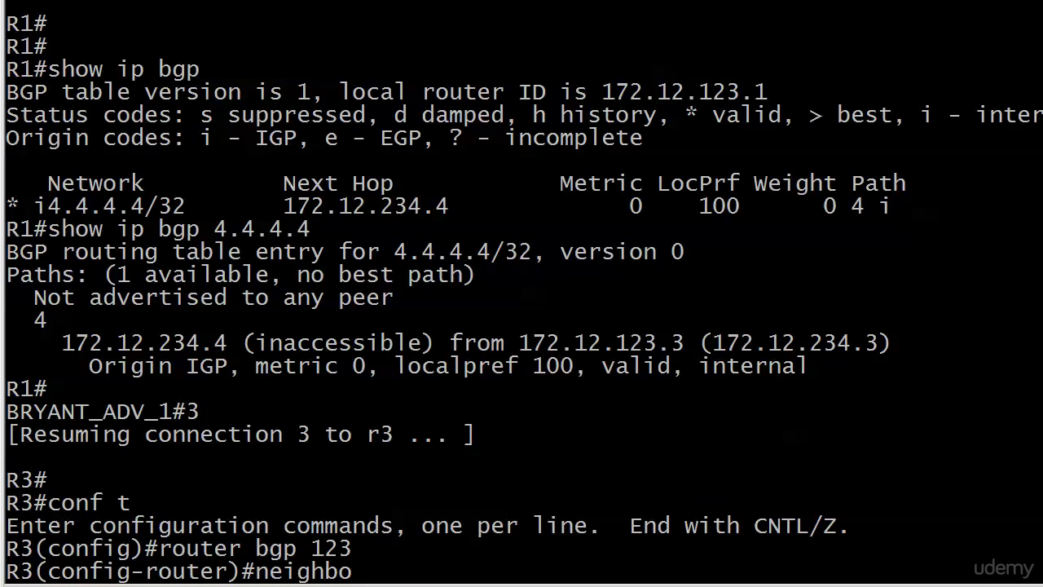
type(" 172.12.123.1 ")
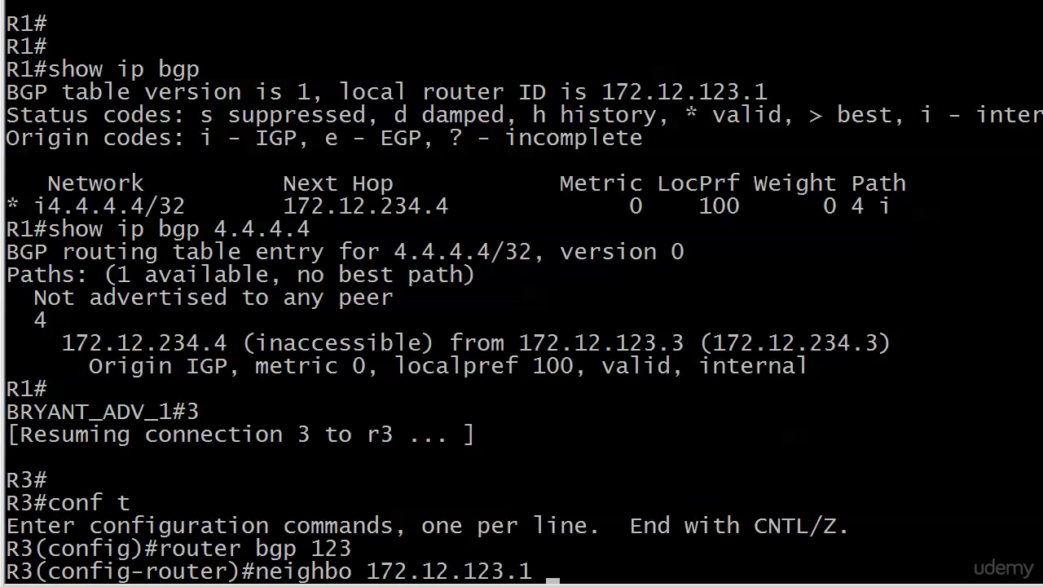
type("next-hop-self")
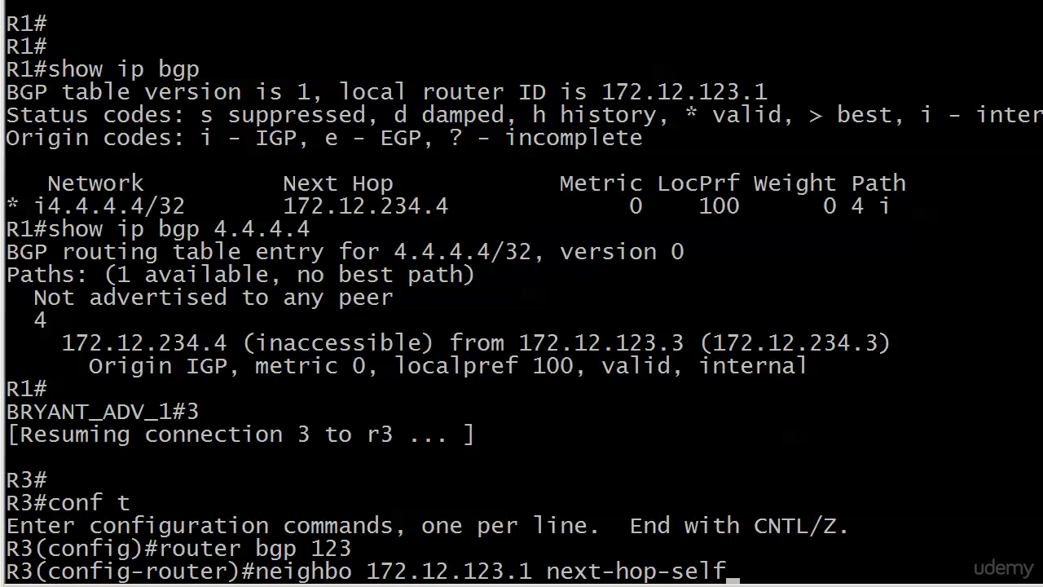
key("Return")
key("ctrl+z")
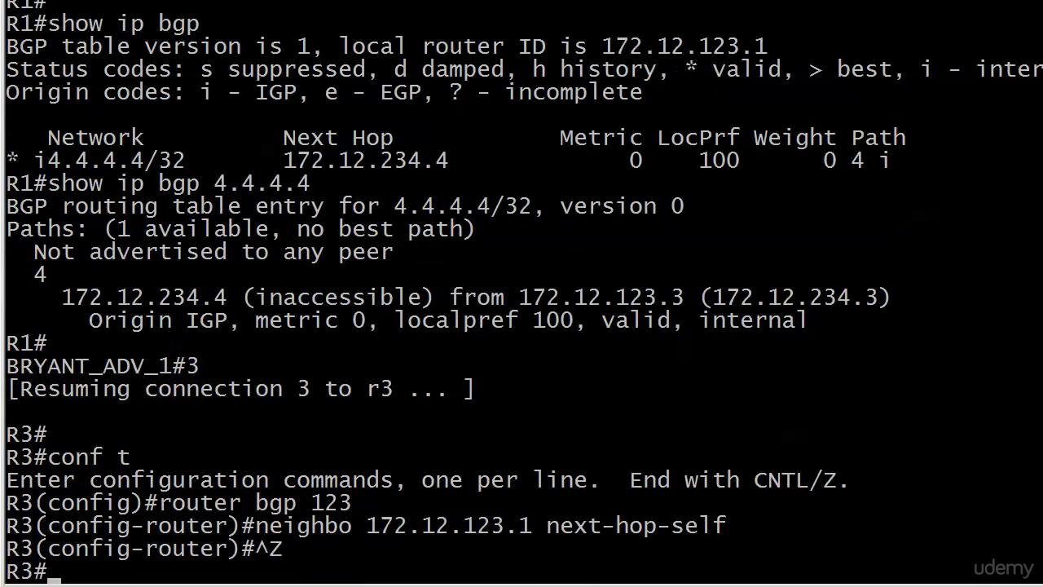
type("wr")
key("Return")
Return to R1 and display its BGP table
key("ctrl+shift+6")
type("x1")
key("Return")
key("Return")
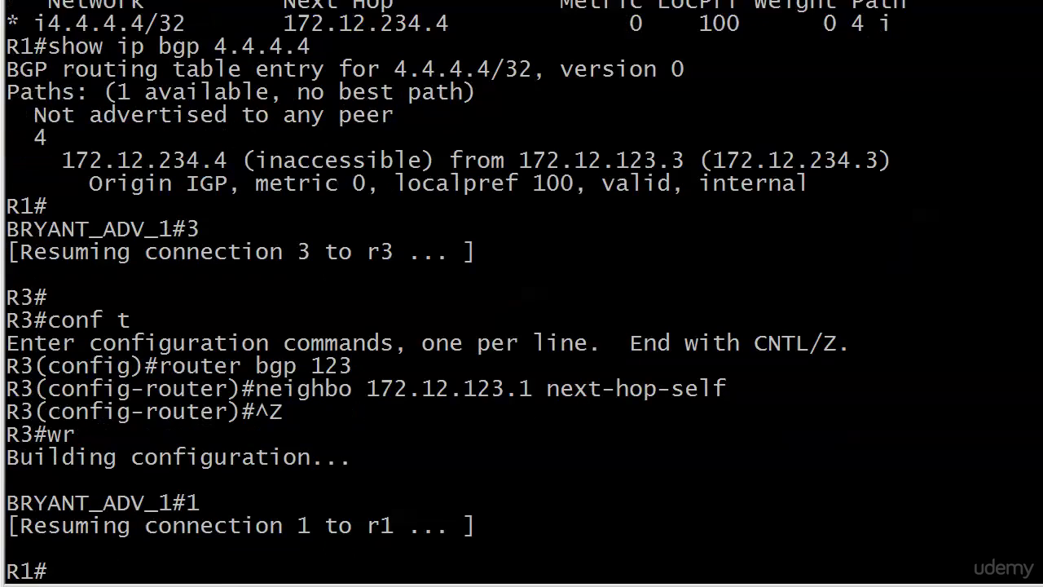
key("Return")
type("show pi")
key("BackSpace")
key("BackSpace")
type("ip bgp")
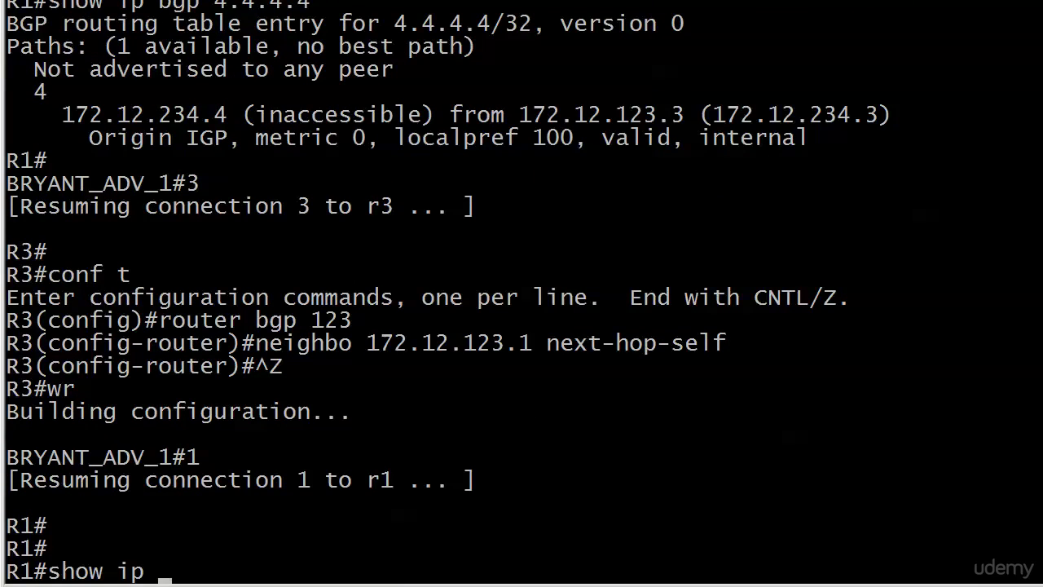
key("Return")
Soft-clear inbound BGP on R1 and confirm 4.4.4.4/32 is now best via 172.12.123.3
type("cl")
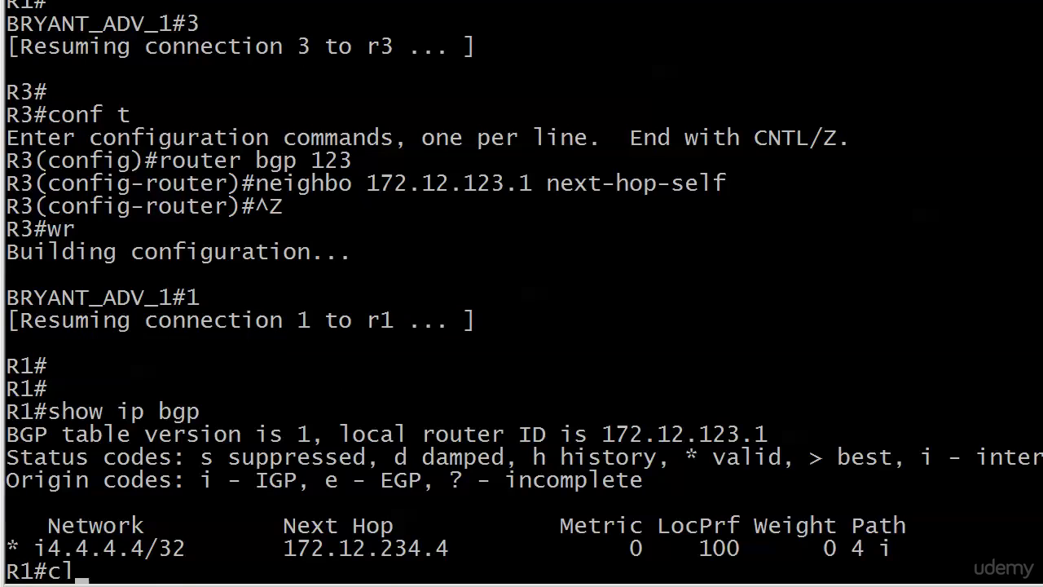
type("ear ip bgp * soft in")
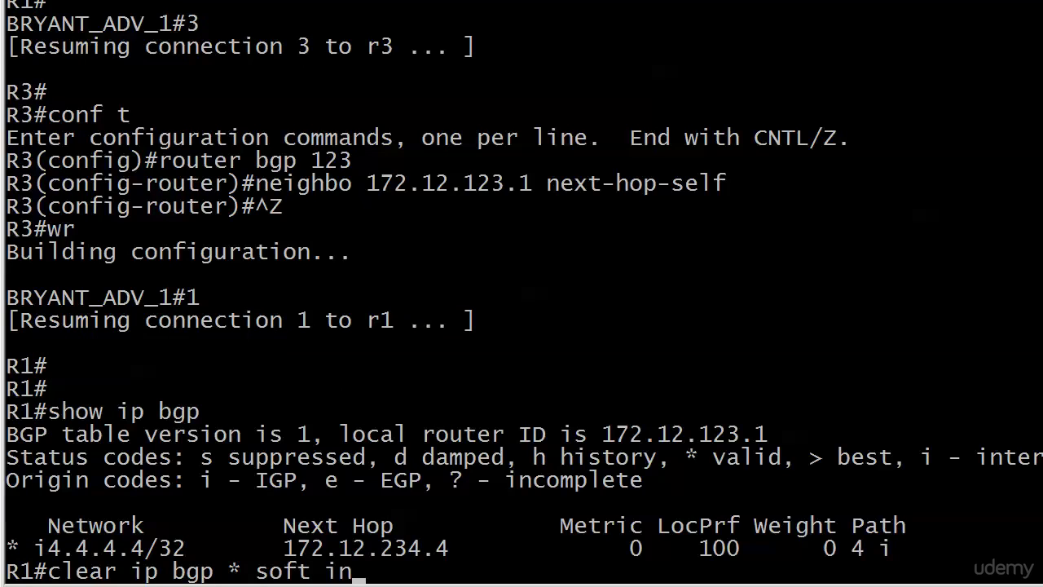
key("Return")
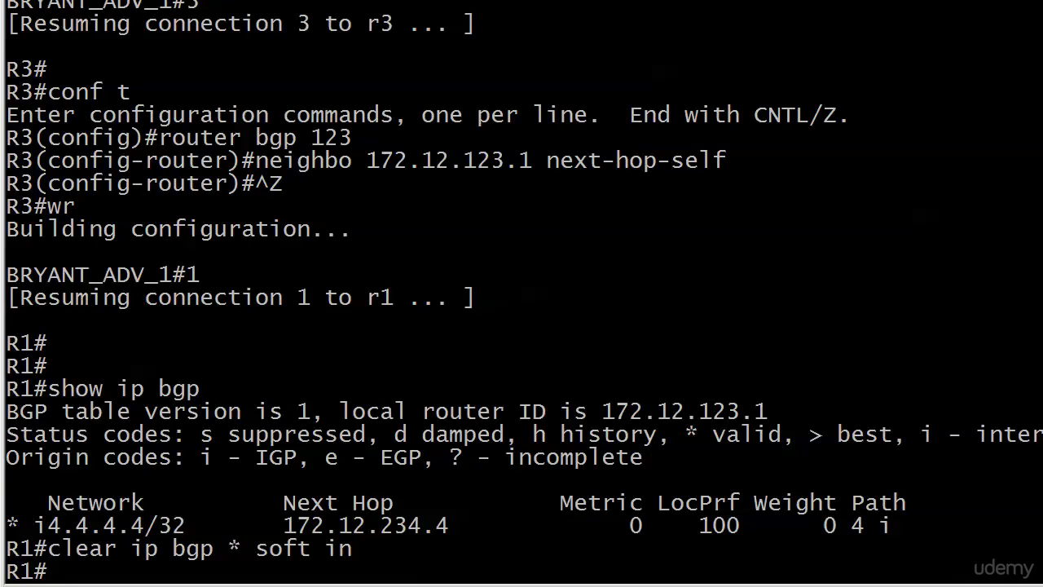
type("show ip bgp")
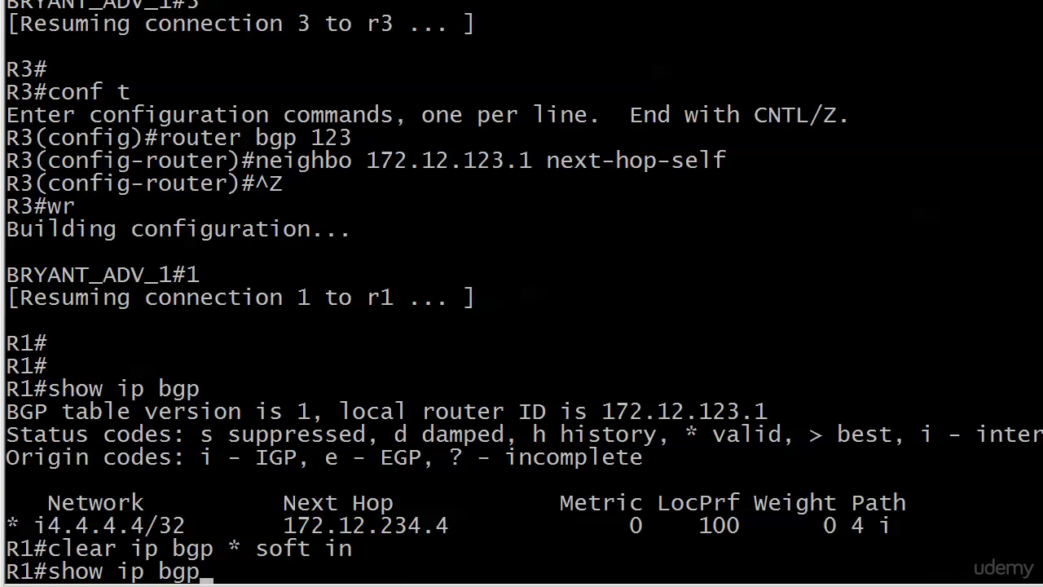
key("Return")
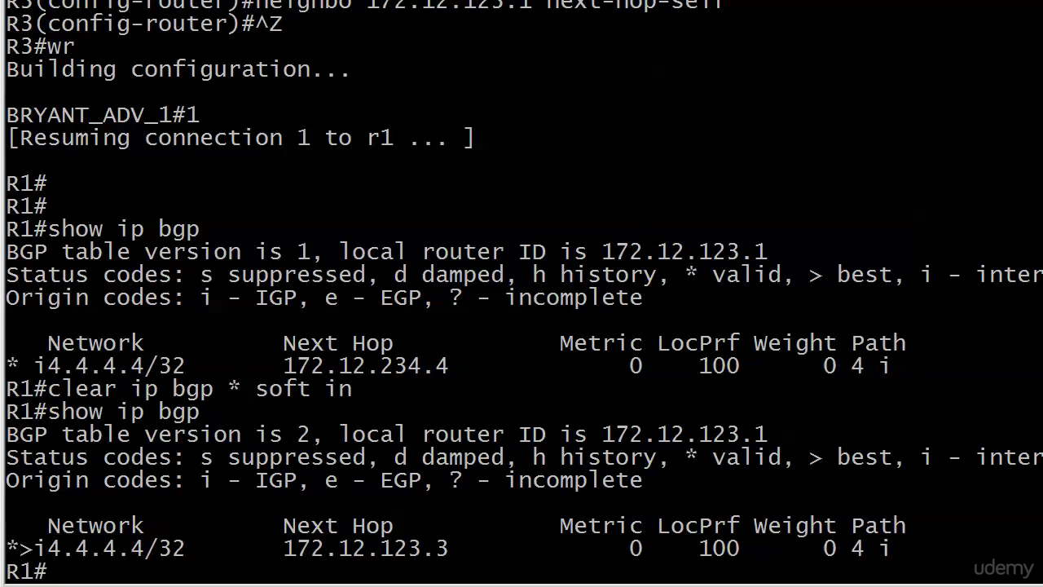
Switch to R2 and check its BGP table, which has no entries
key("ctrl+shift+6")
type("x")
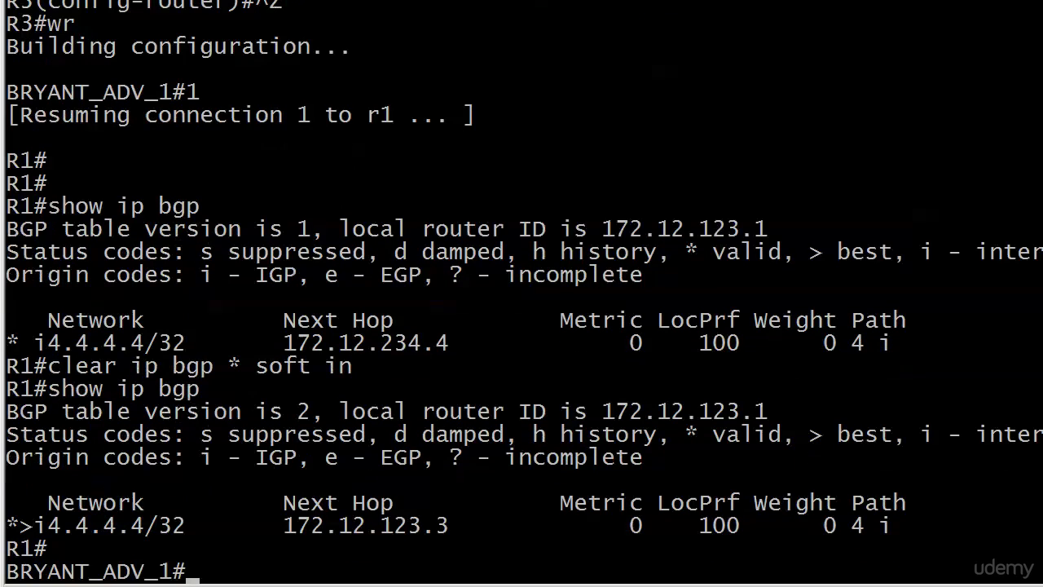
type("2")
key("Return")
key("Return")
type("show ip bgp")
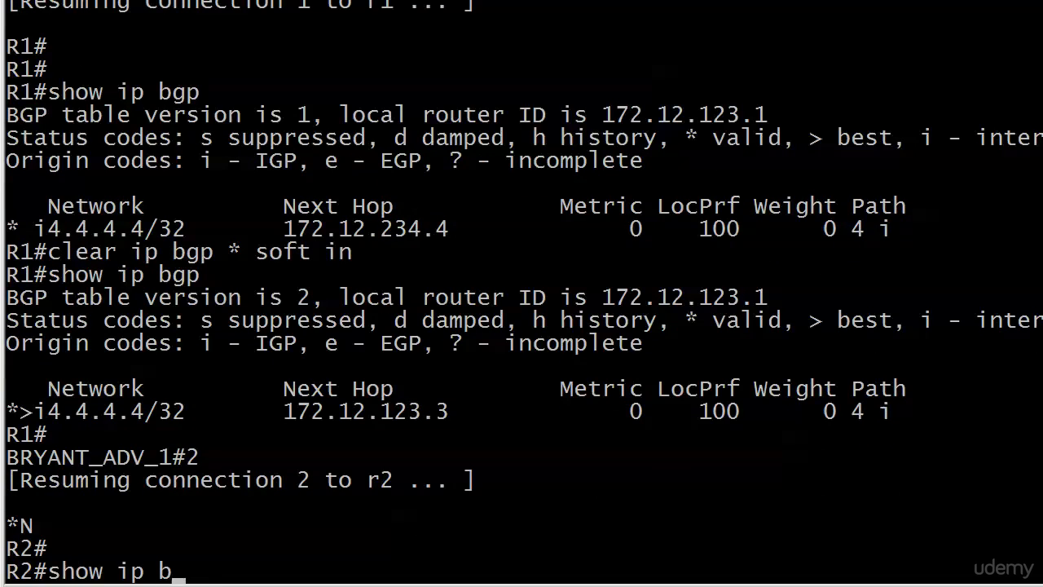
key("Return")
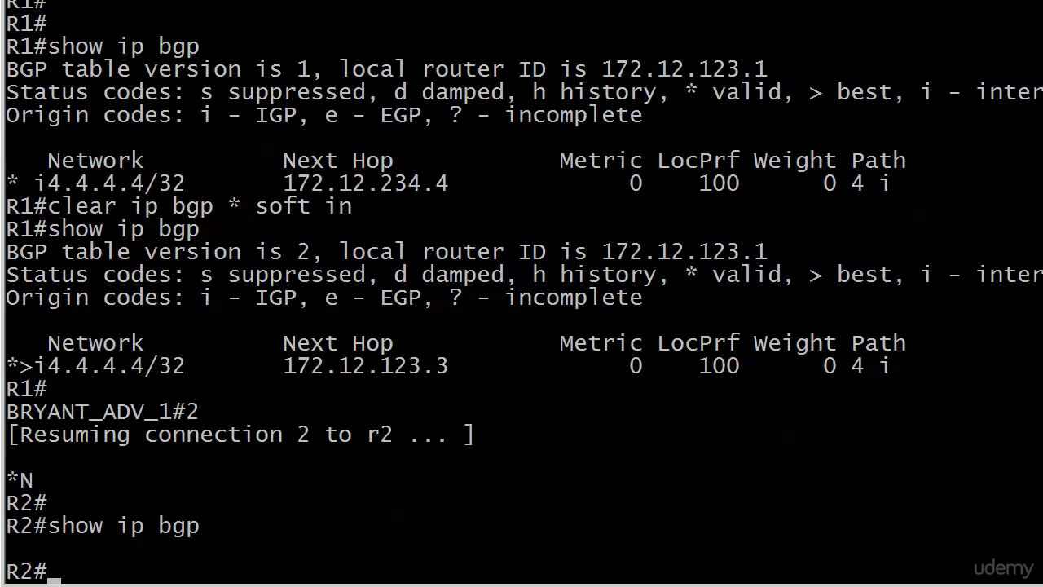
On R1, show the 4.4.4.4 detail: best via 172.12.123.3 but not advertised to any peer
key("ctrl+shift+6")
type("x1")
key("Return")
key("Return")
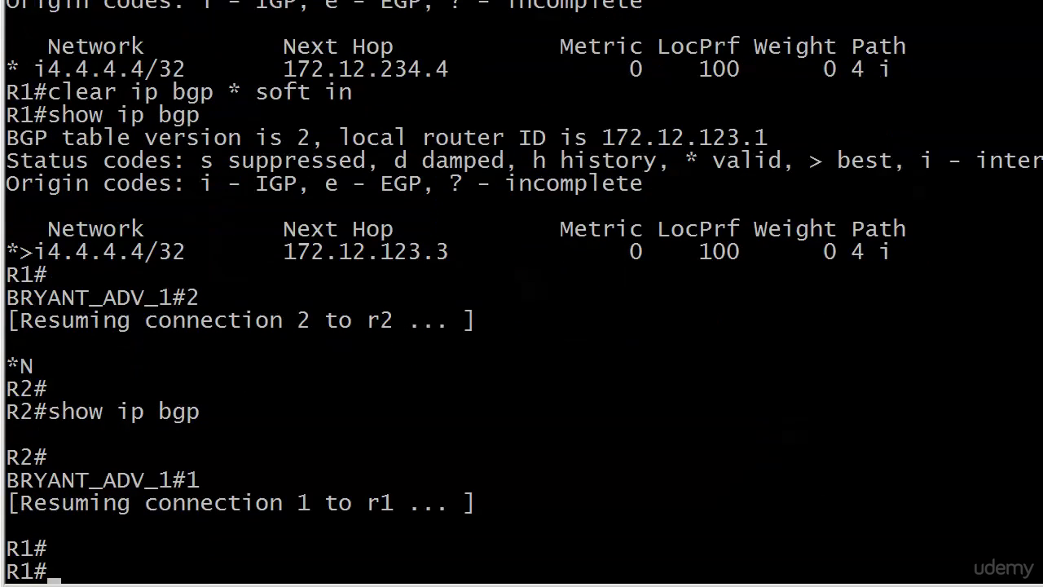
type("show ip bgp 4.4.4.4")
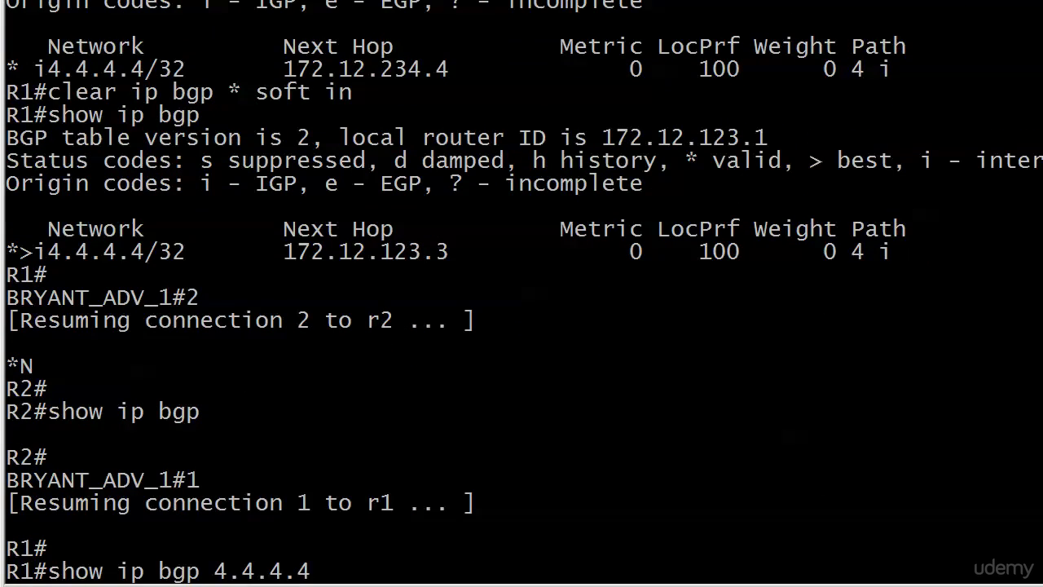
key("Return")
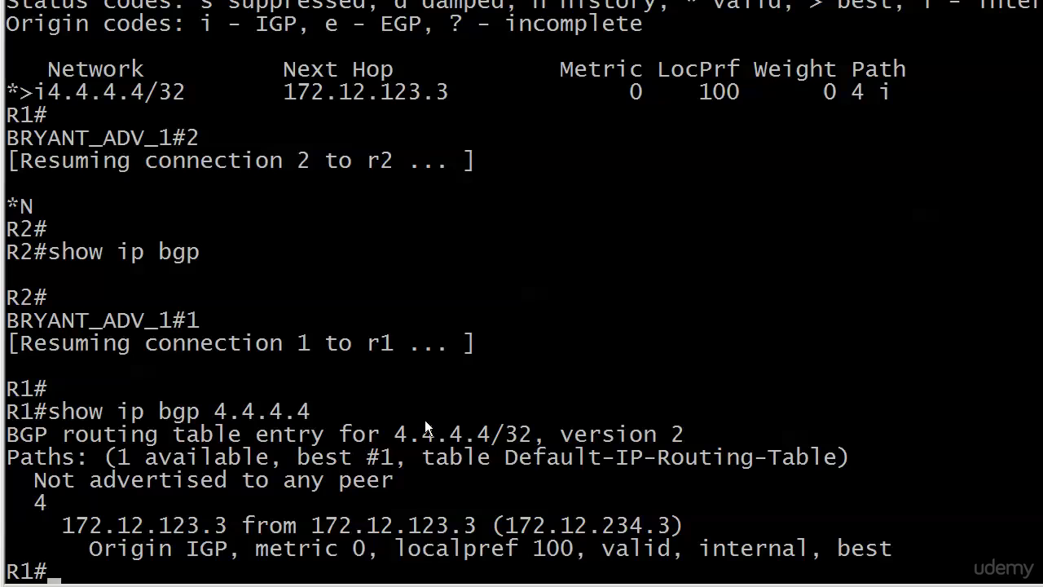
Switch to R2 and page through its current configuration
key("ctrl+shift+6")
type("x2")
key("Return")
key("Return")
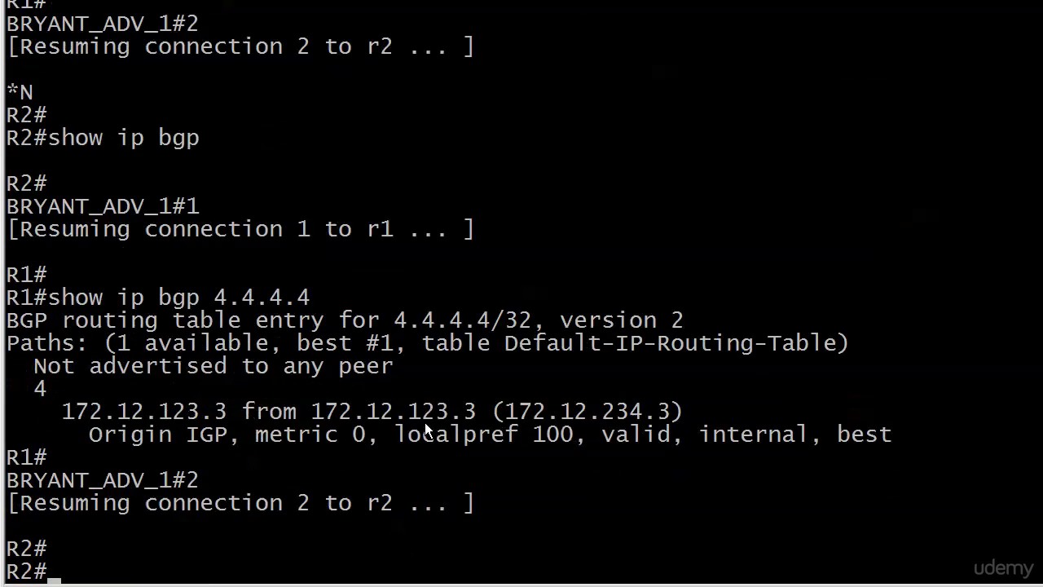
key("Return")
type("show config")
key("Return")
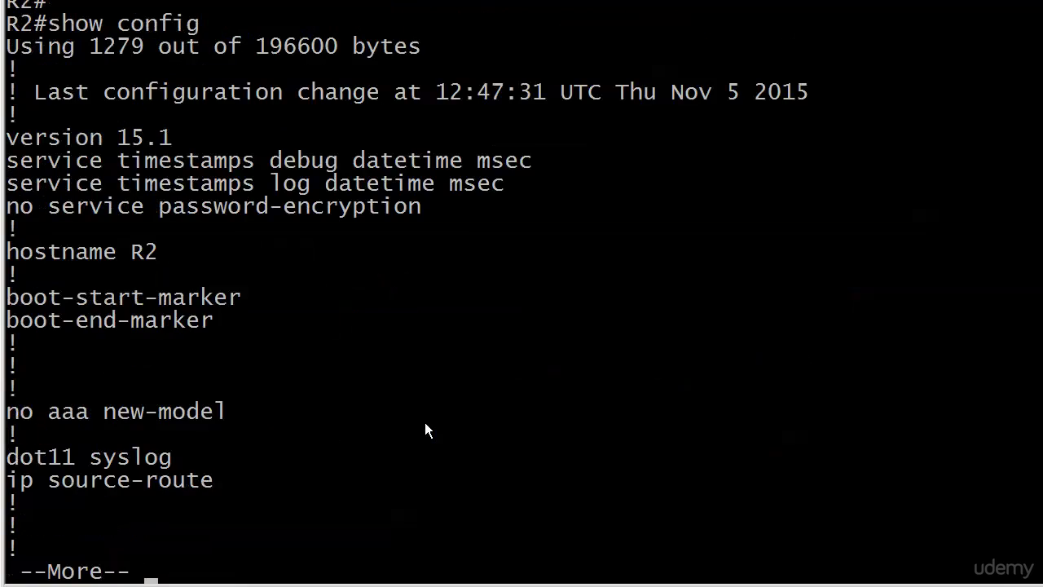
key("space")
key("space")
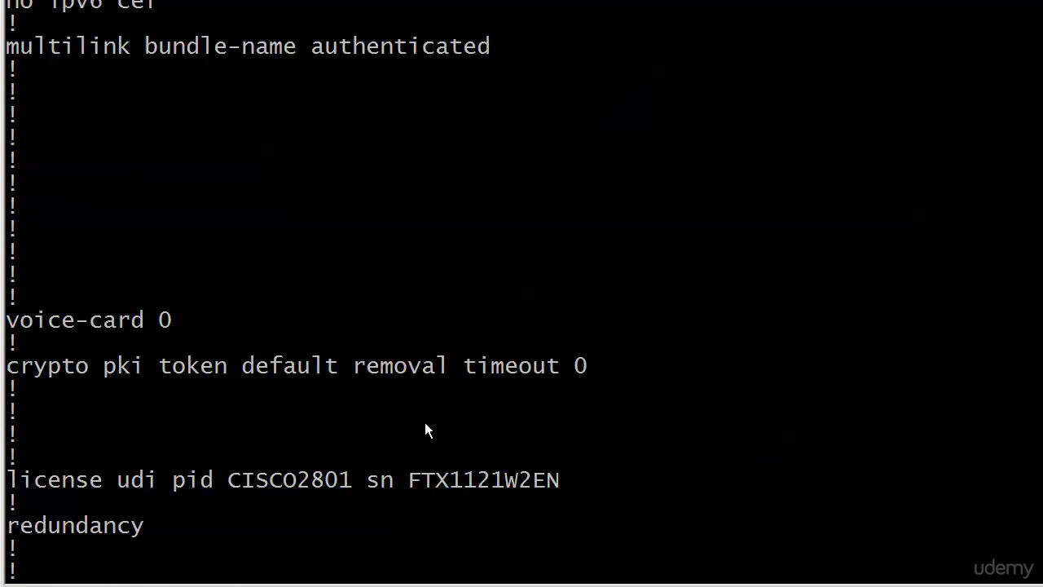
Create loopback2 on R2 with IP address 2.2.2.2 255.255.255.255
type("q")
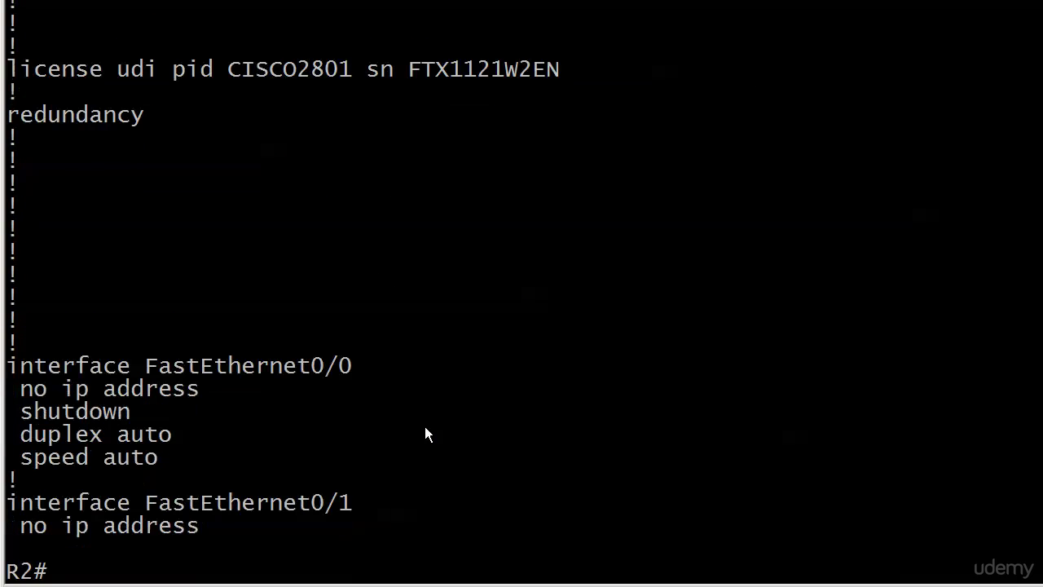
type("conf t")
key("Return")
type("int loopback2")
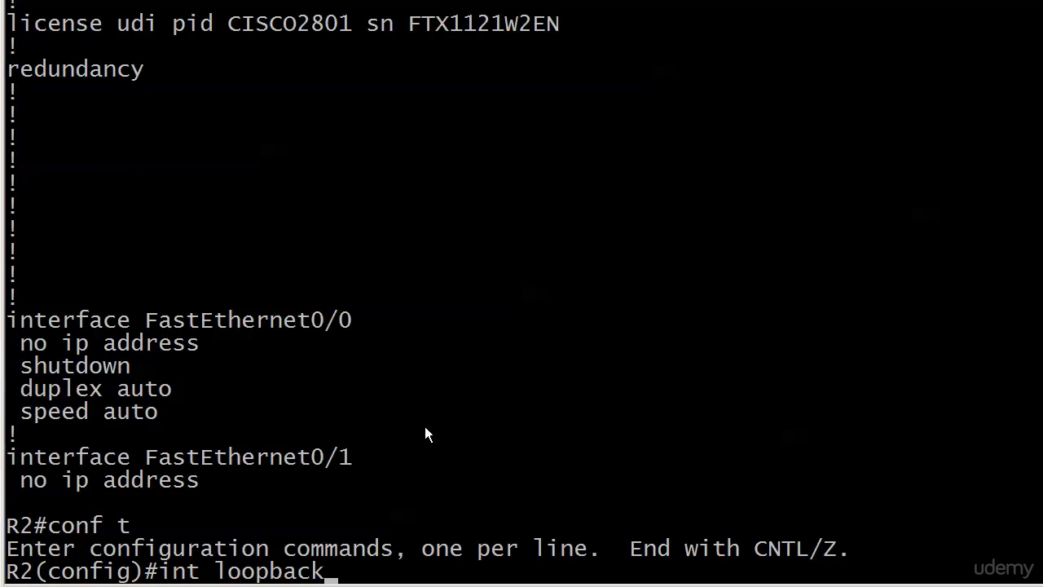
key("Return")
type("ip addr")
type("ess 2.2.2.2 2")
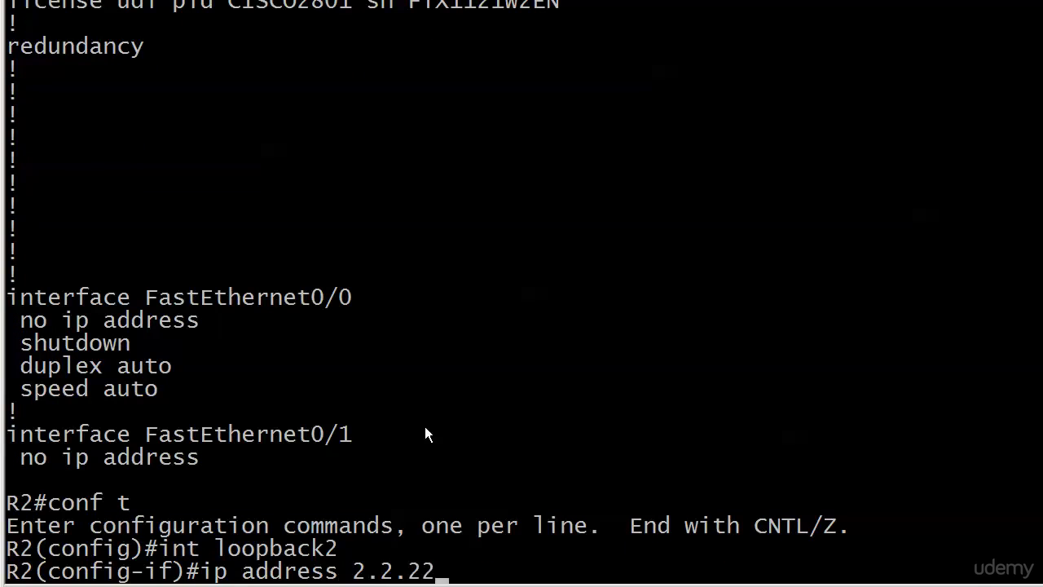
type("55.255.255.255")
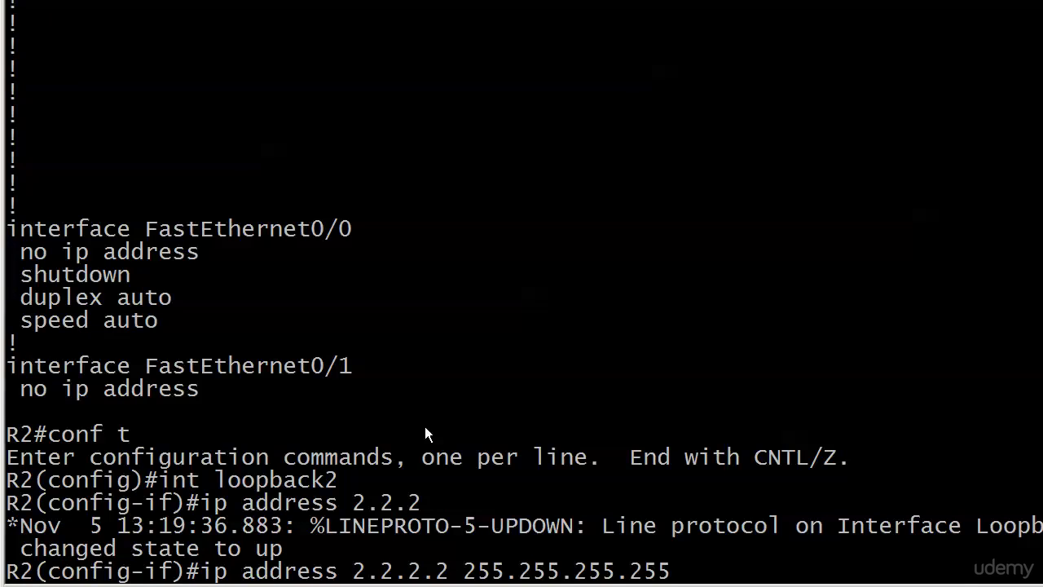
key("Return")
Advertise 2.2.2.2 mask 255.255.255.255 under router bgp 123 and save R2's configuration
type("router")
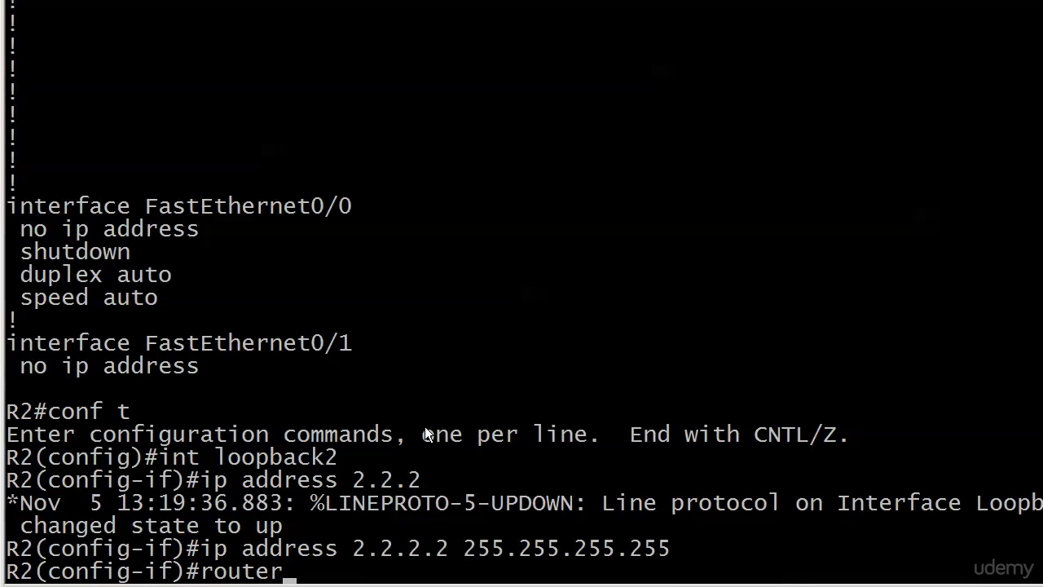
type(" bgp 123")
key("Return")
type("network 2.2.22.")
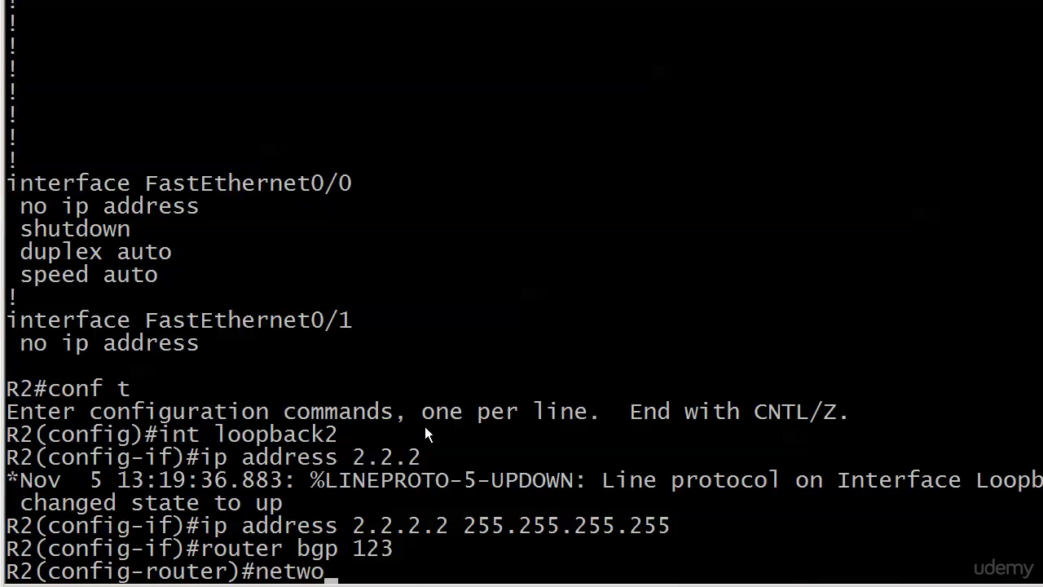
key("BackSpace")
key("BackSpace")
type(".2 ")
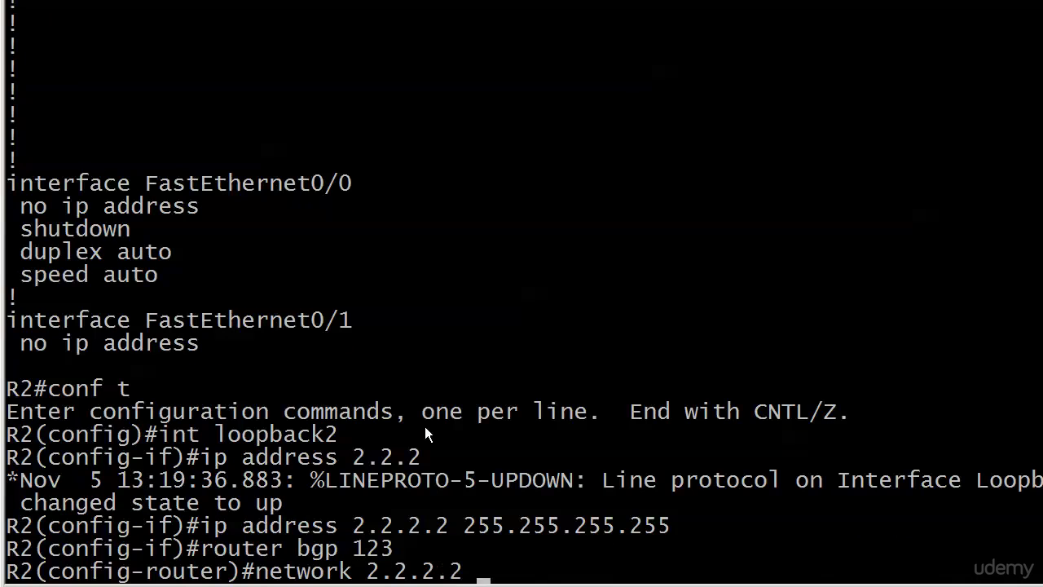
type("mask 255.255.255.255")
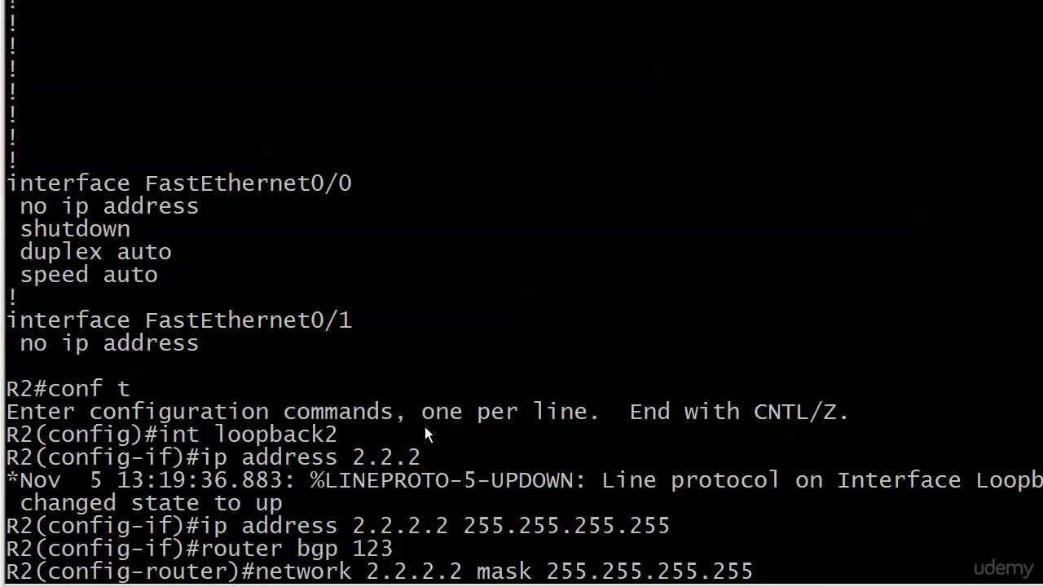
key("Return")
key("ctrl+z")
type("wr")
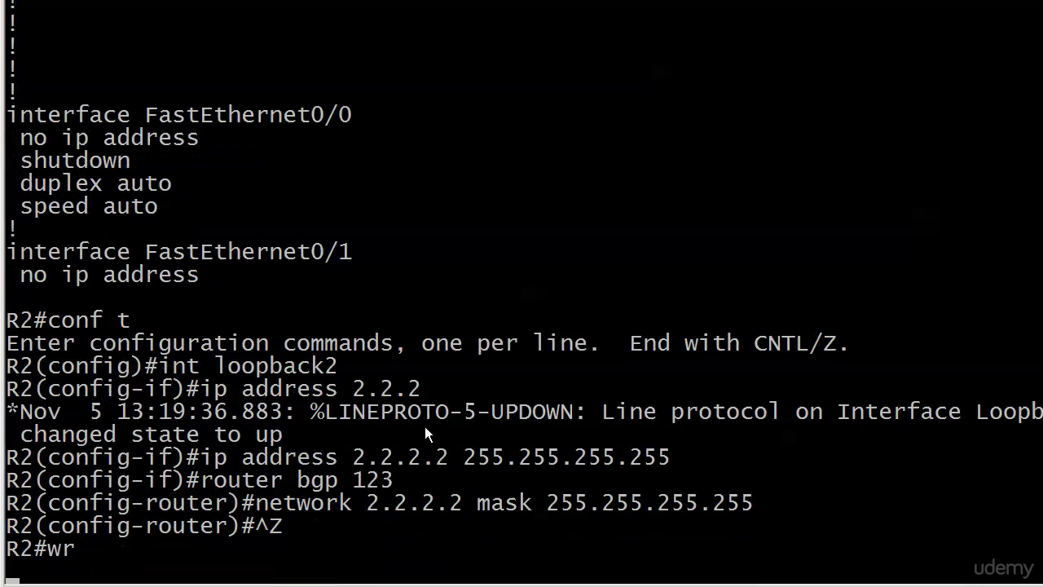
key("Return")
Resume the session to R1
type("1#")
key("Return")
key("Return")
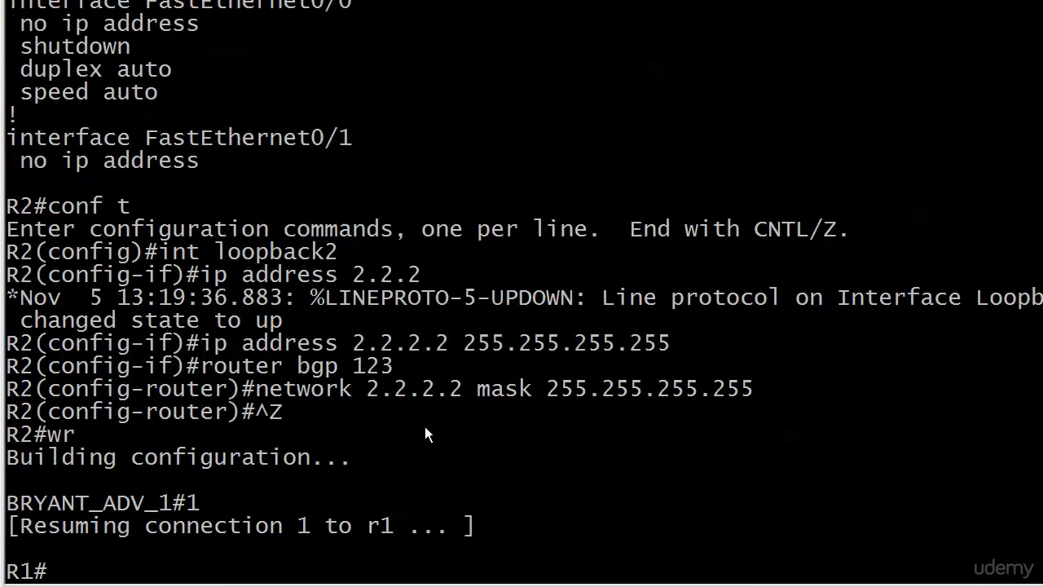
key("Return")
key("Return")
Show R1's BGP table, listing 2.2.2.2/32 via 172.12.123.2 and 4.4.4.4/32
type("show ip gb")
key("BackSpace")
key("BackSpace")
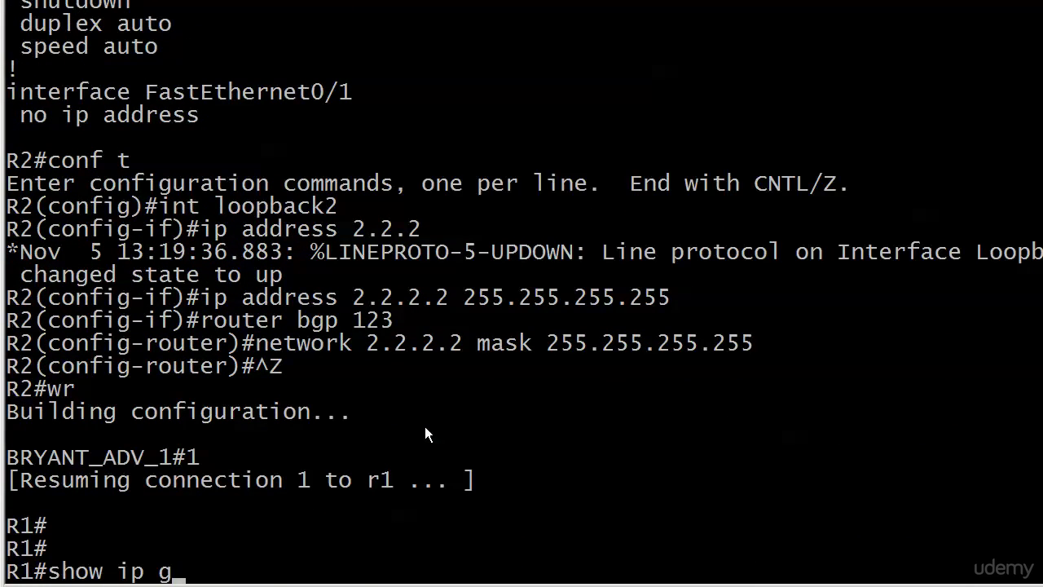
type("bgp")
key("Return")
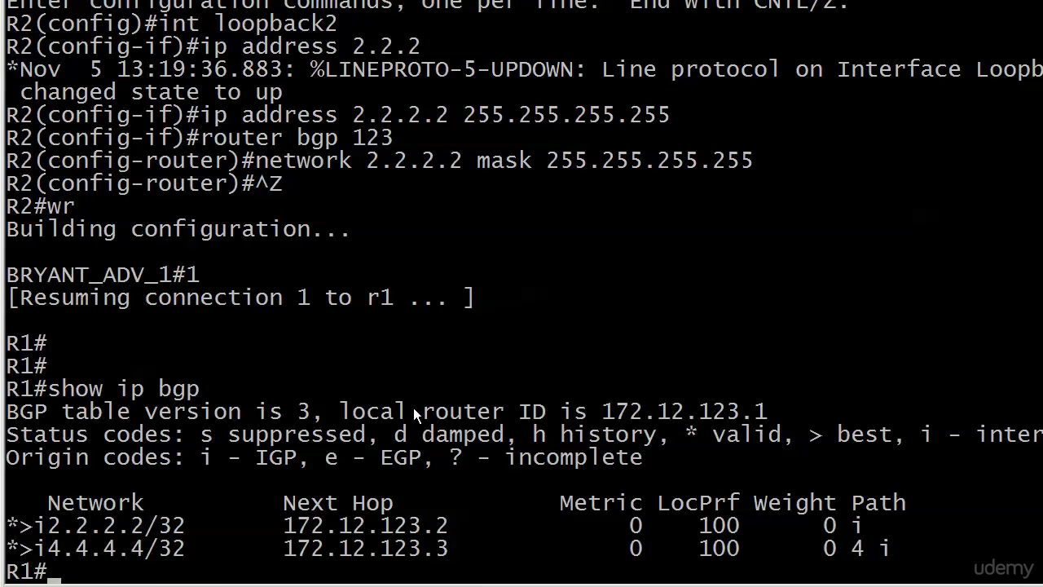
Check R3's BGP table, which holds only 4.4.4.4/32, then return to R1
key("ctrl+shift+6")
type("x3")
key("Return")
key("Return")
type("show ip bgp")
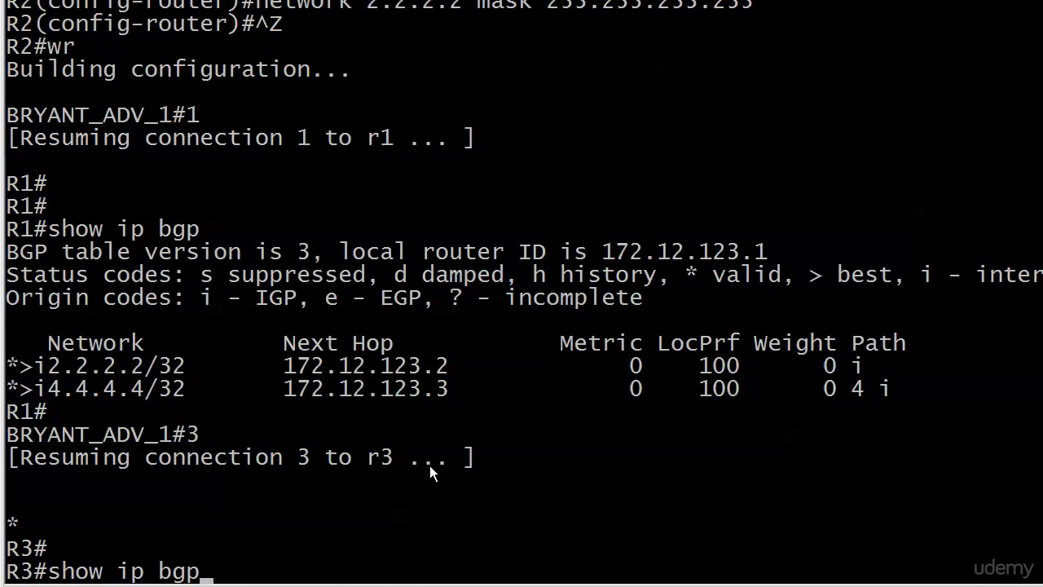
key("Return")
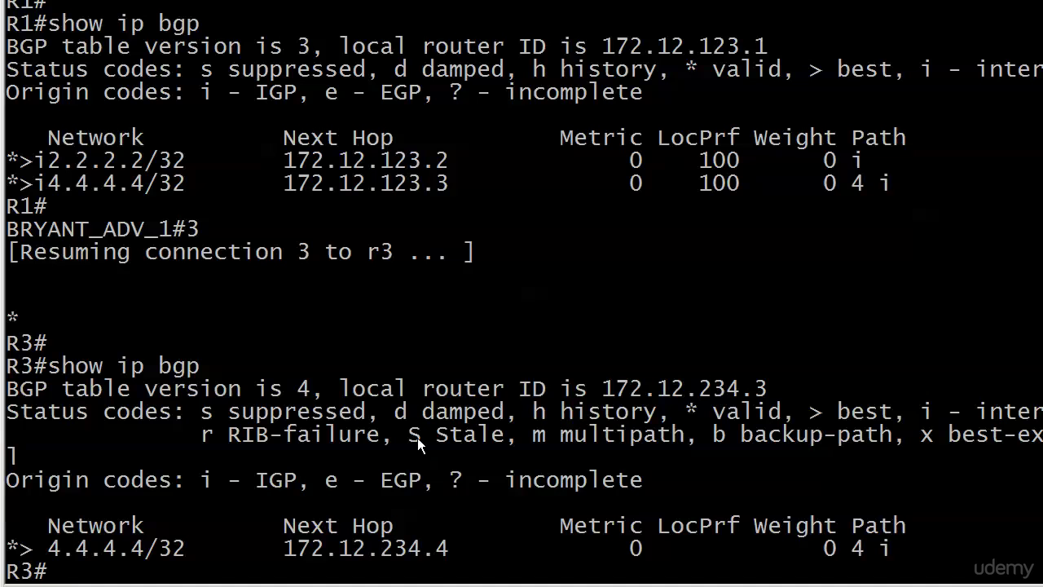
key("ctrl+shift+6")
type("x1")
key("Return")
key("Return")
Enter router bgp 123 on R1 and list neighbor 172.12.123.2 options, marking route-reflector-client
type("conf t")
key("Return")
type("r")
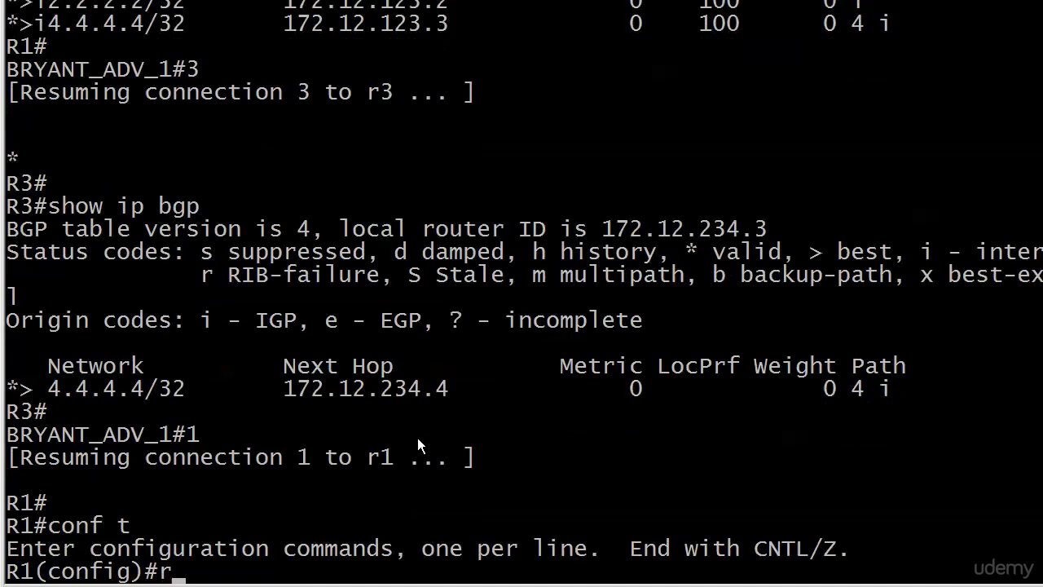
type("outer bgp 123")
key("Return")
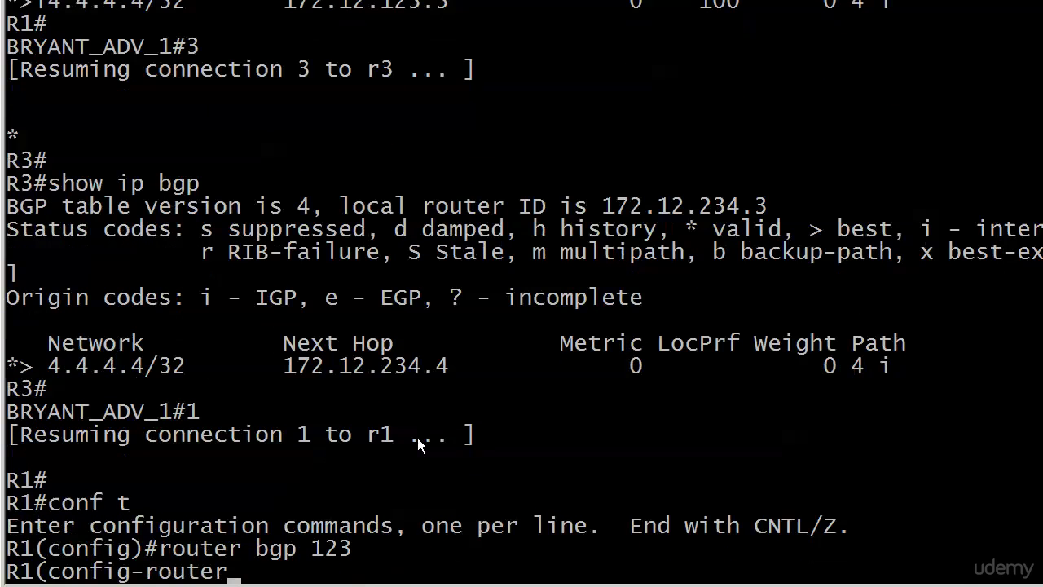
type("neighbor 172.12.123.1")
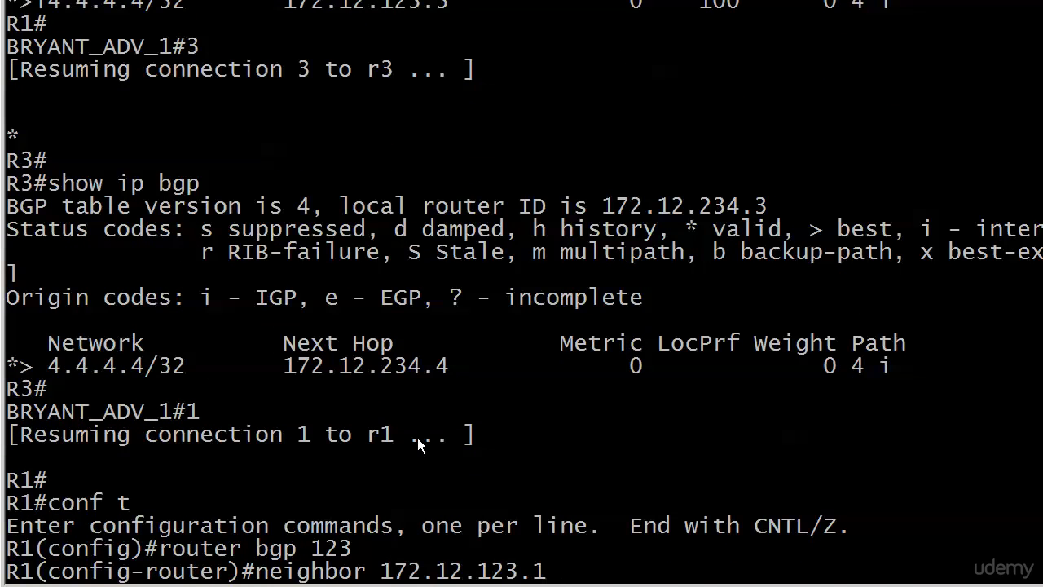
key("BackSpace")
type("2 ?")
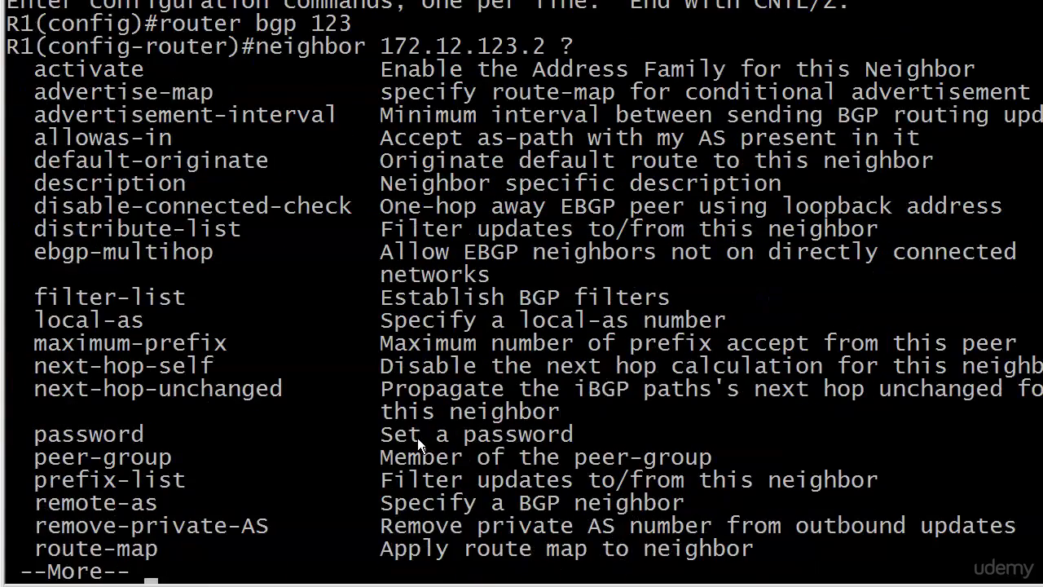
key("space")
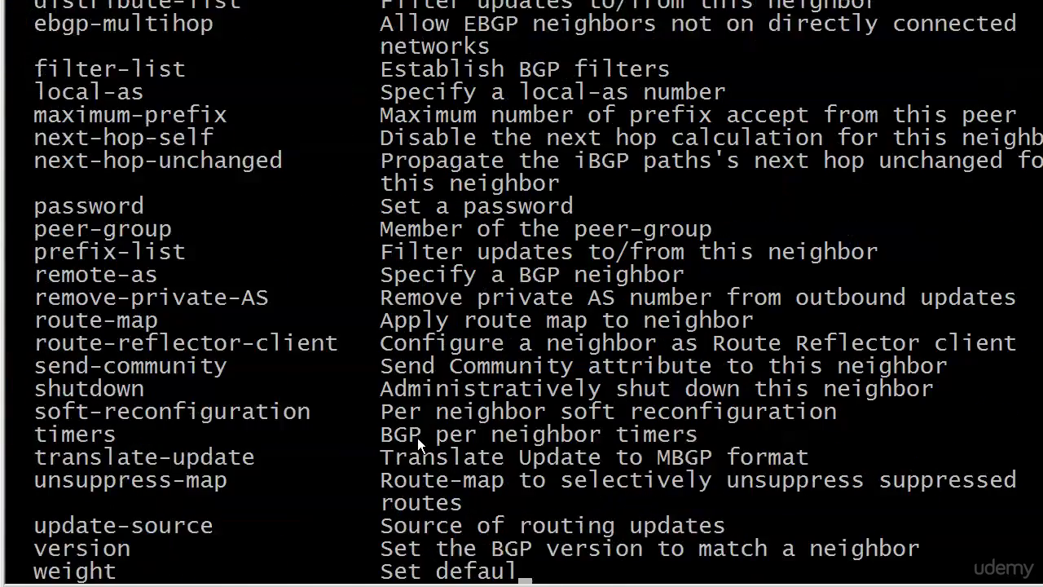
right_click(248, 387)
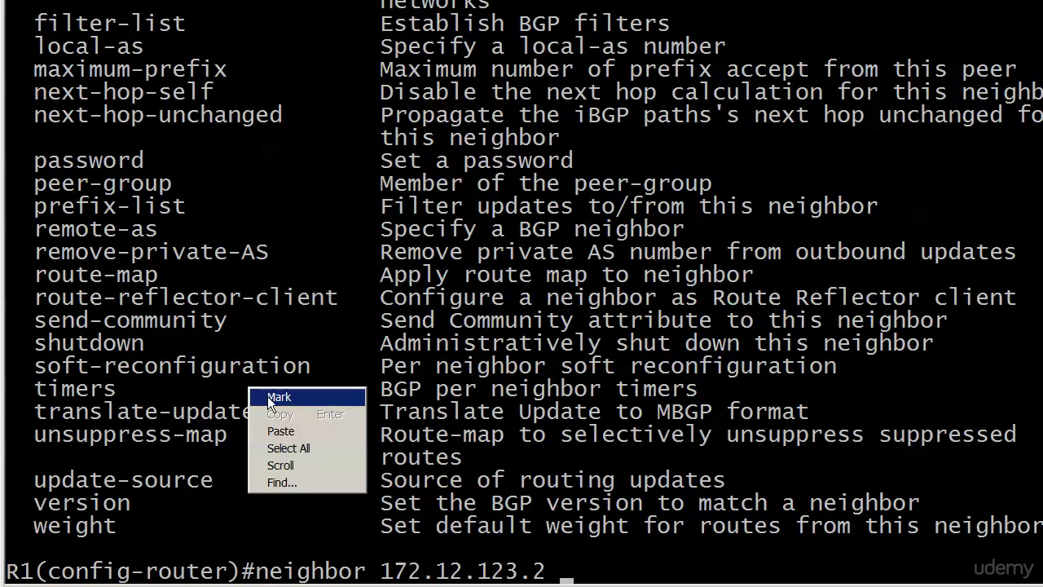
left_click(40, 295)
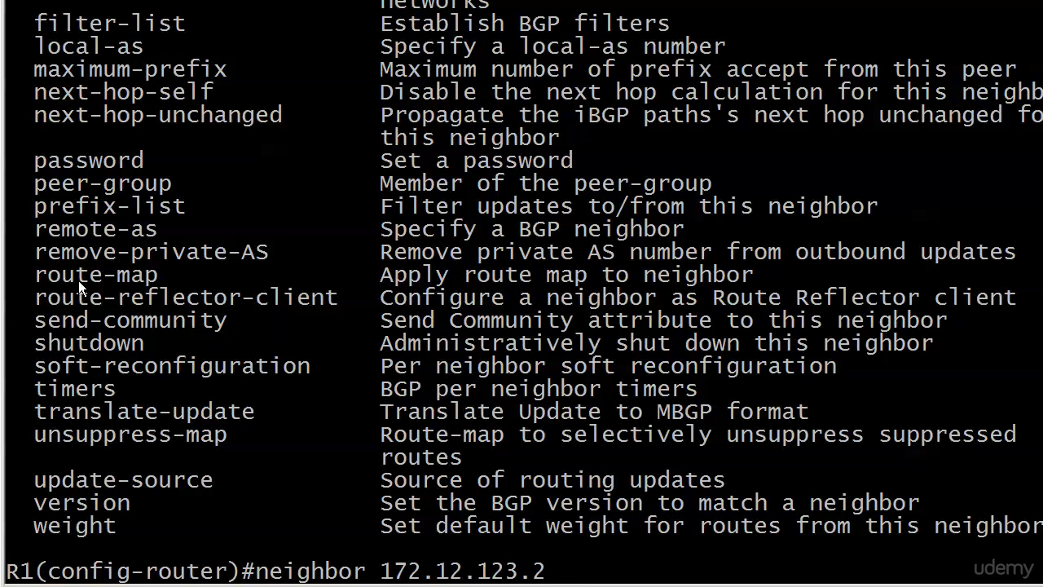
right_click(223, 295)
left_click(236, 303)
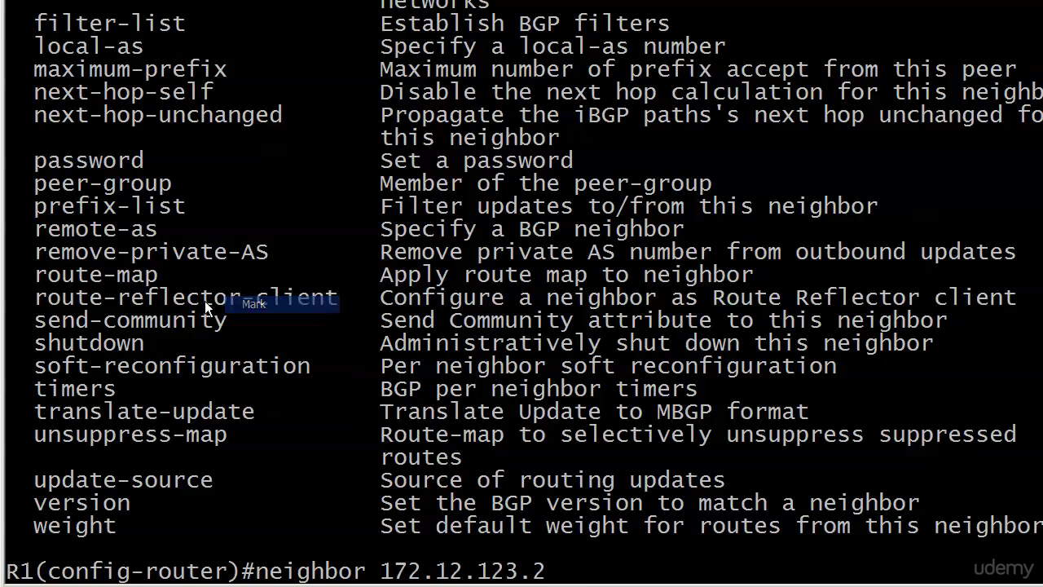
left_click_drag(31, 298, 1021, 302)
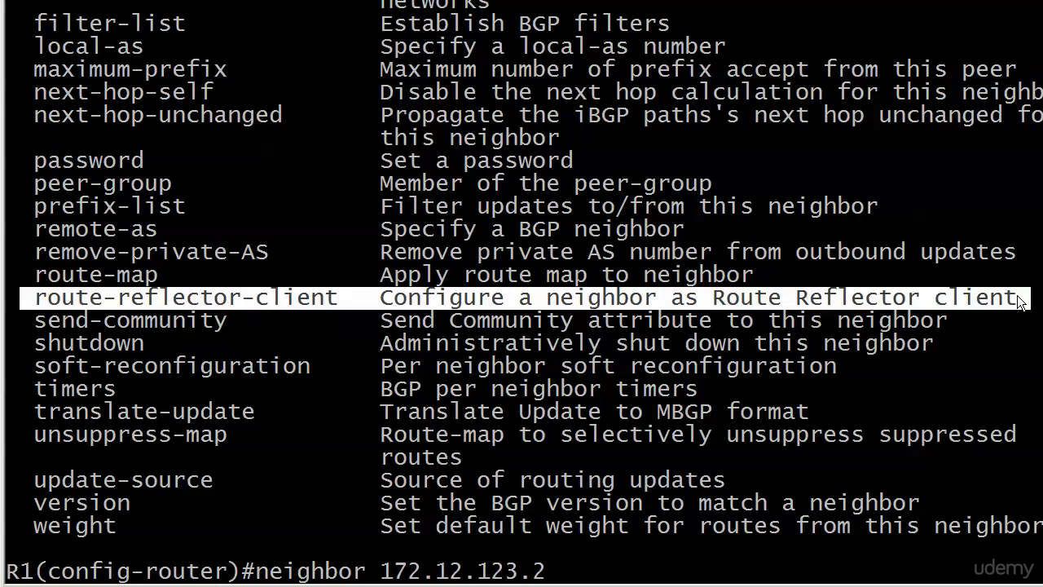
Make neighbor 172.12.123.2 a route-reflector client
type("rou")
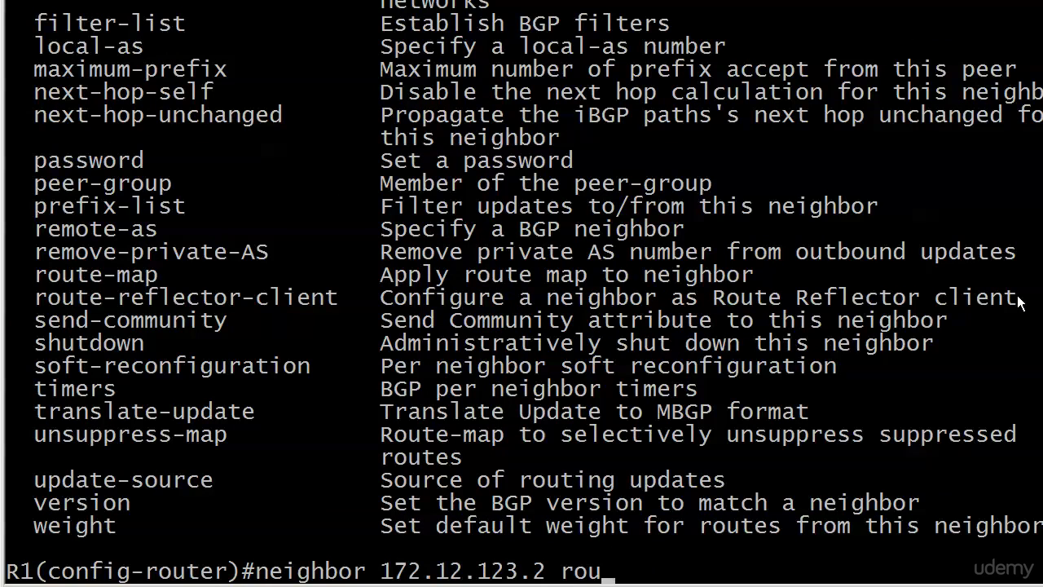
type("te-reflector")
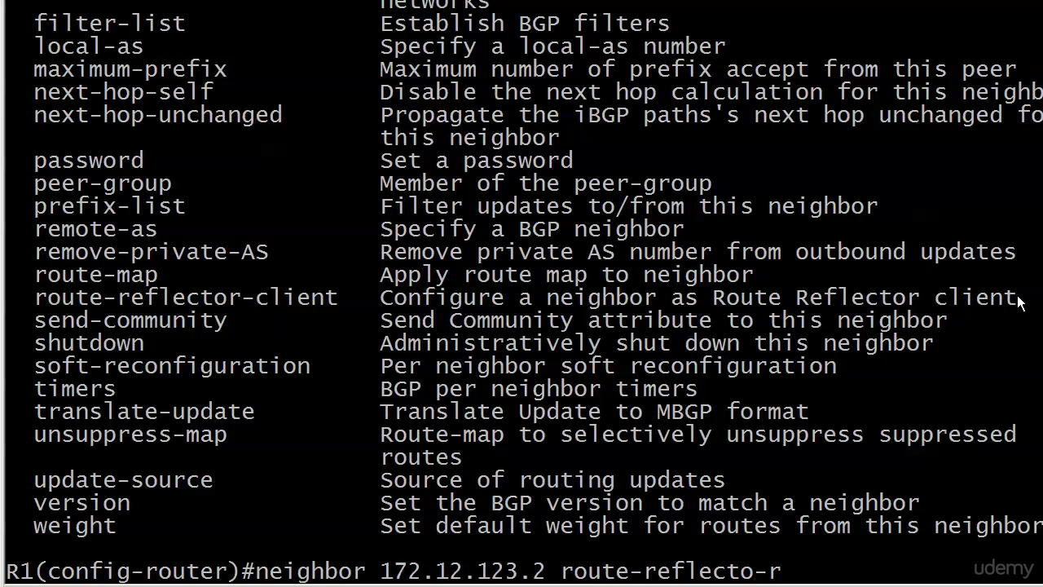
type("-client")
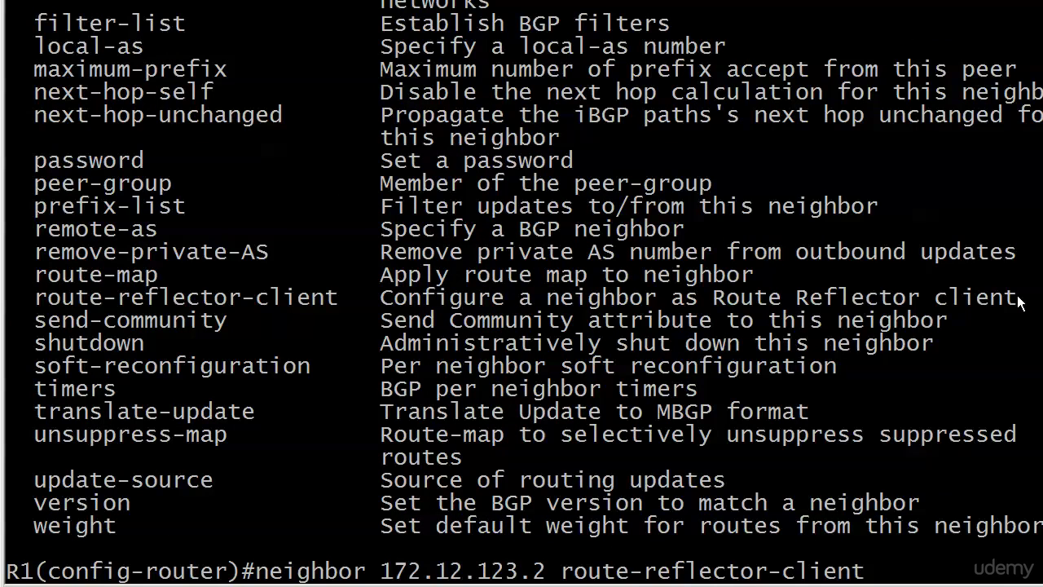
key("Return")
Make neighbor 172.12.123.3 a route-reflector client
type("neighbor ")
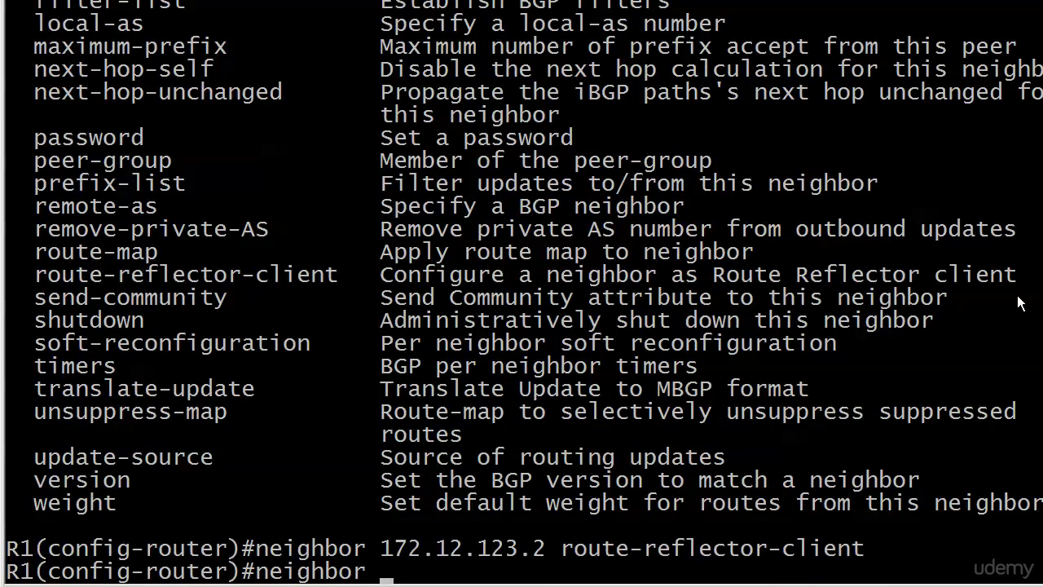
type("172.12.123.")
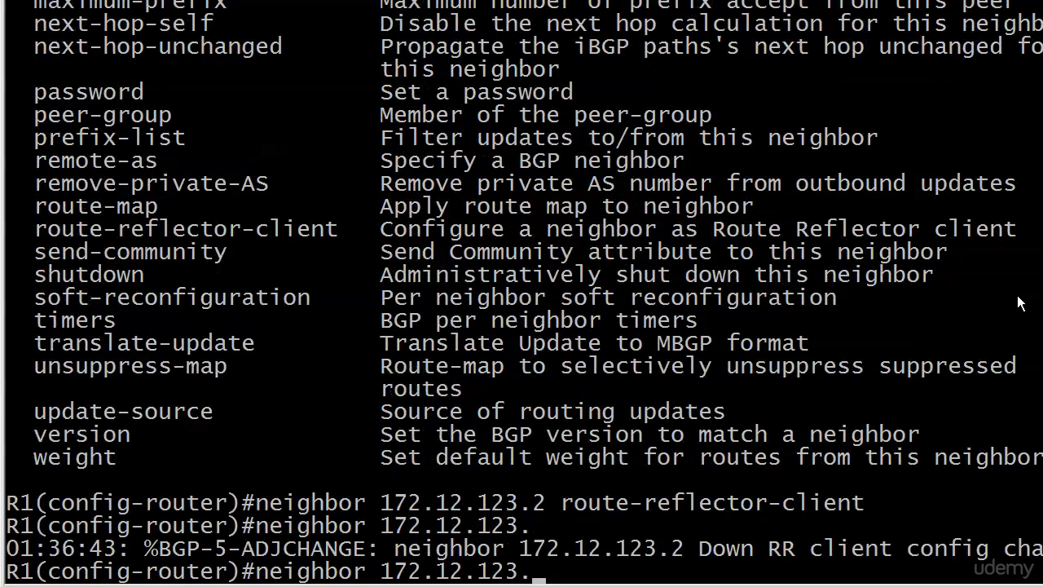
type("3 route-ref")
key("BackSpace")
type("re")
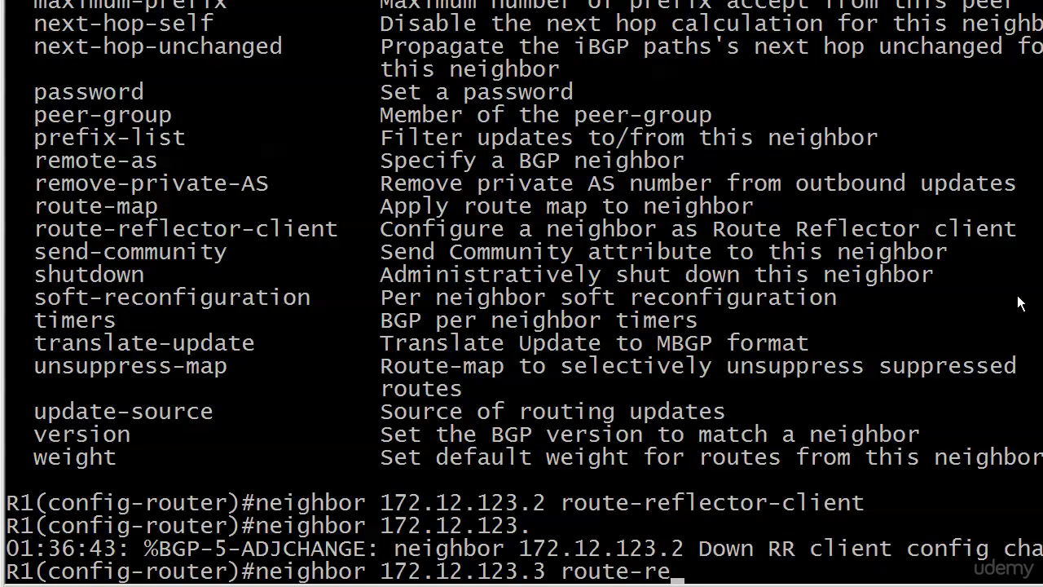
type("flector-client")
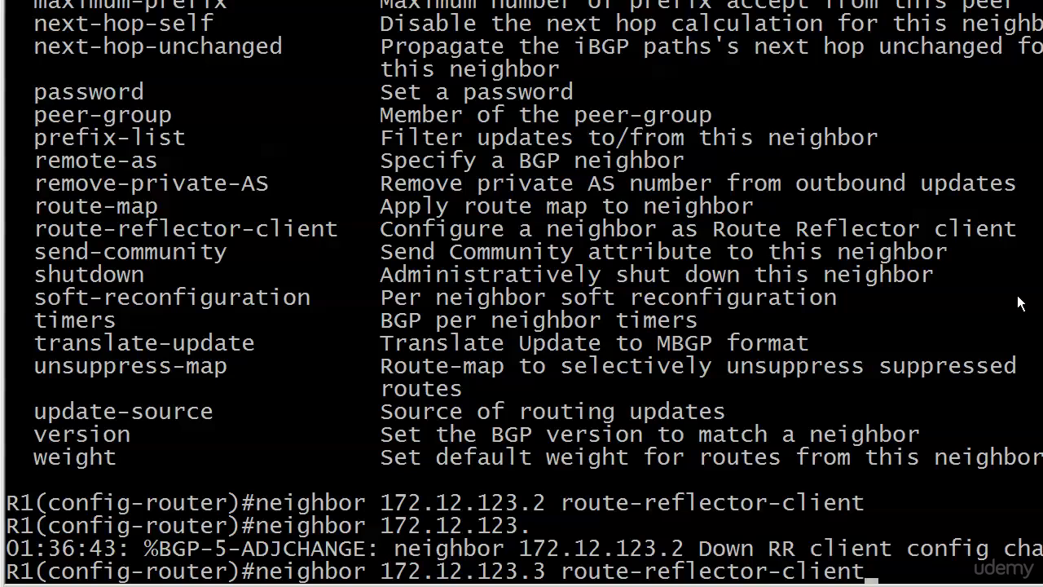
key("Return")
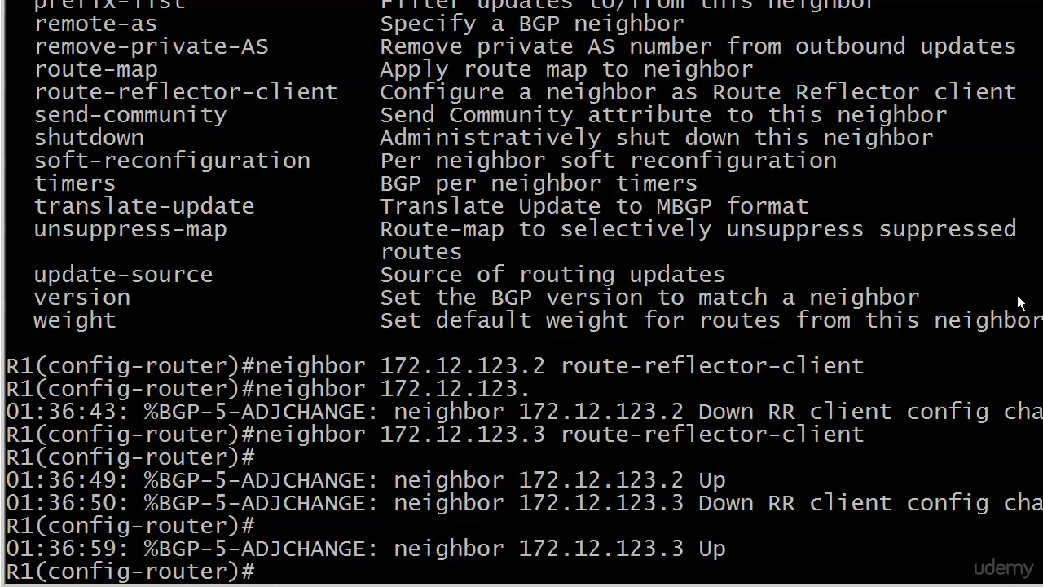
Highlight ADJCHANGE timestamps: 172.12.123.2 back up at 01:36:49, 172.12.123.3 at 01:36:59
right_click(411, 429)
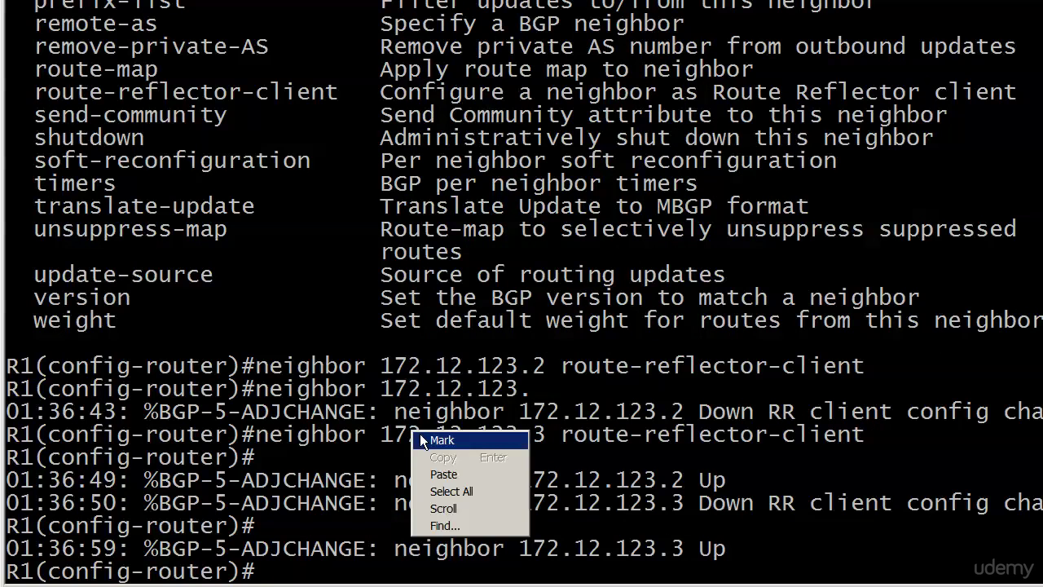
left_click(432, 437)
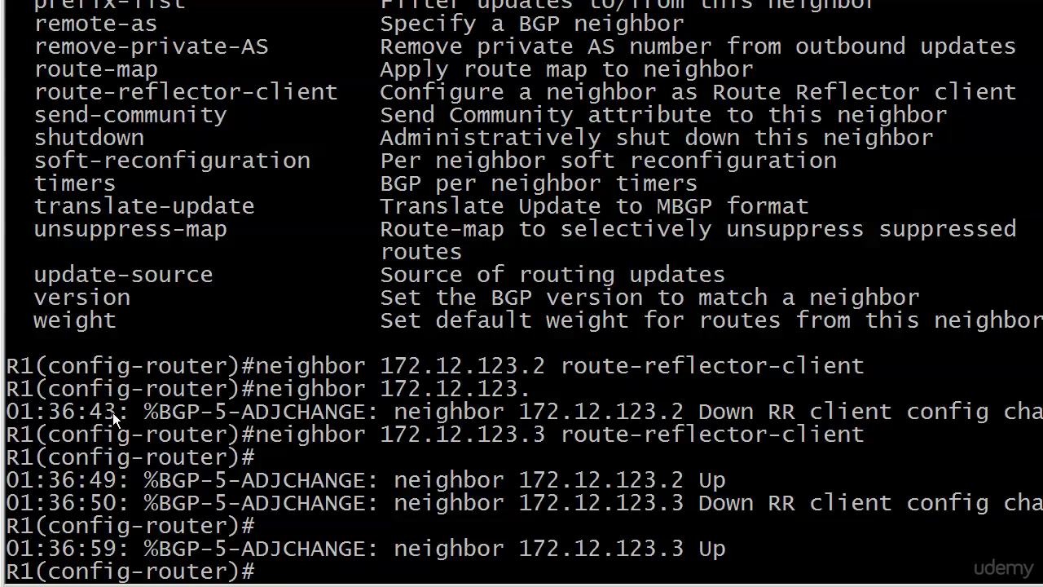
left_click_drag(50, 413, 89, 419)
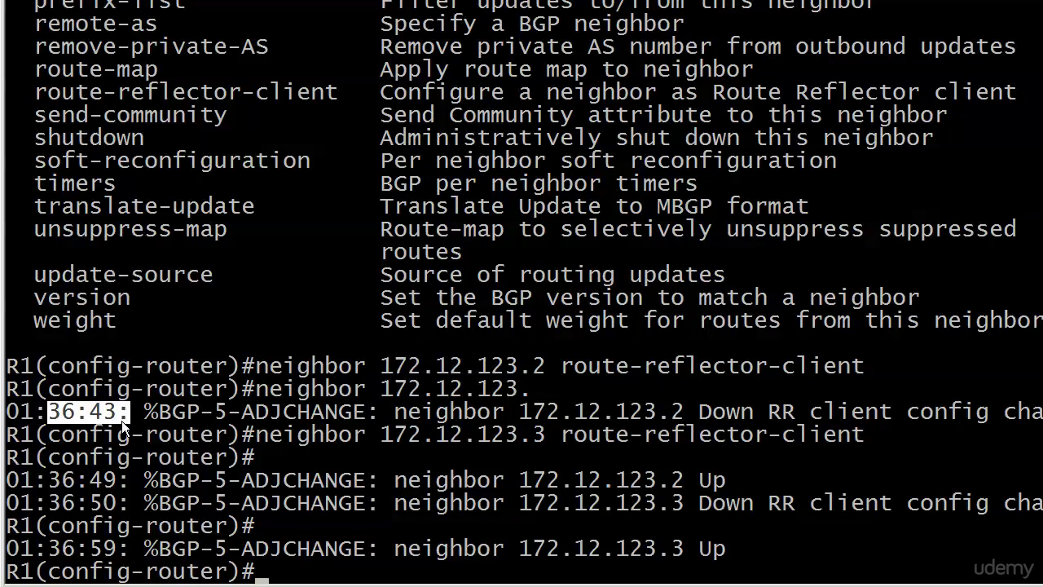
left_click_drag(51, 480, 70, 481)
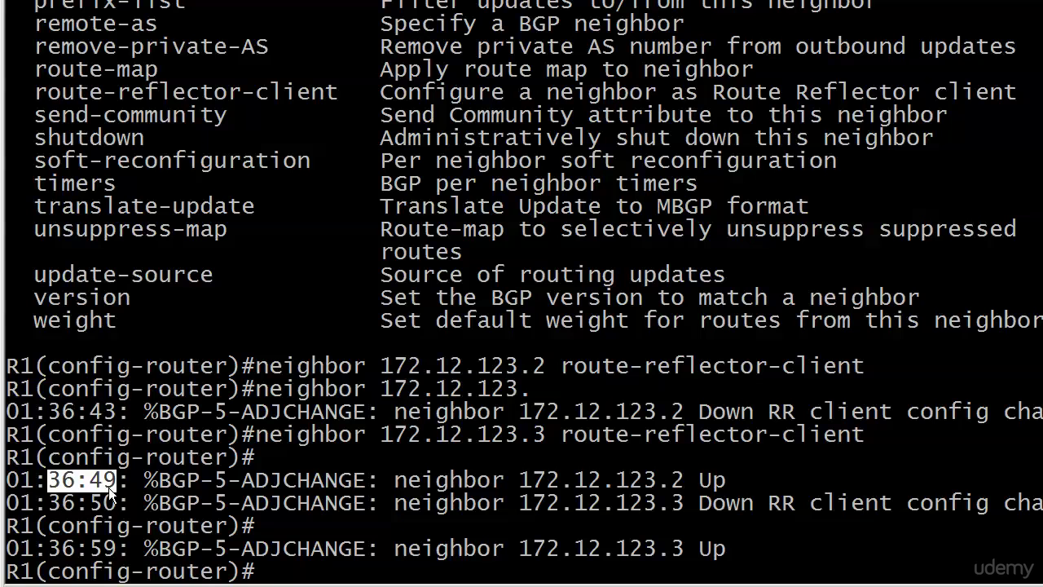
left_click_drag(53, 507, 110, 506)
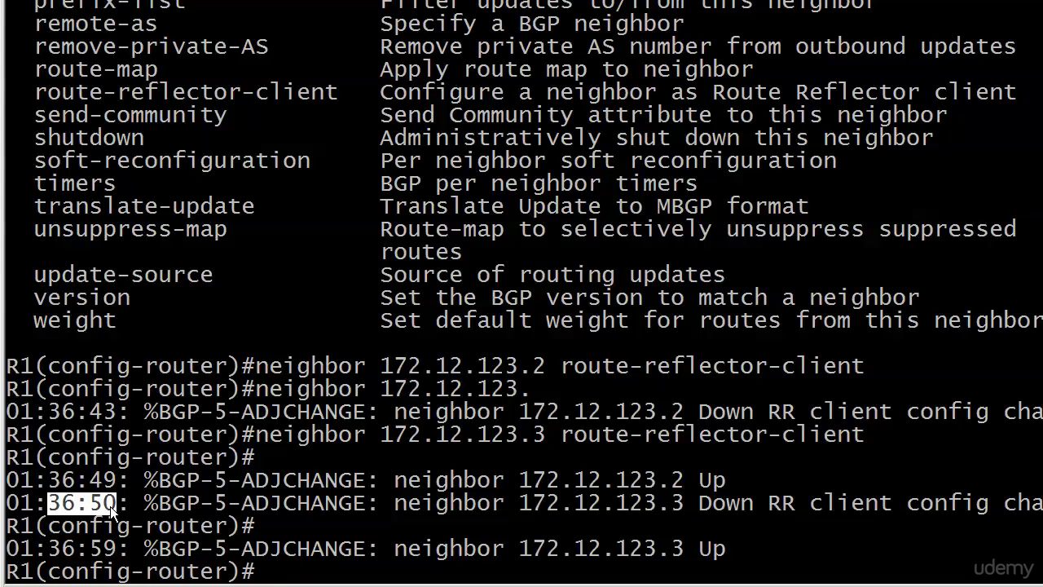
left_click_drag(49, 559, 116, 554)
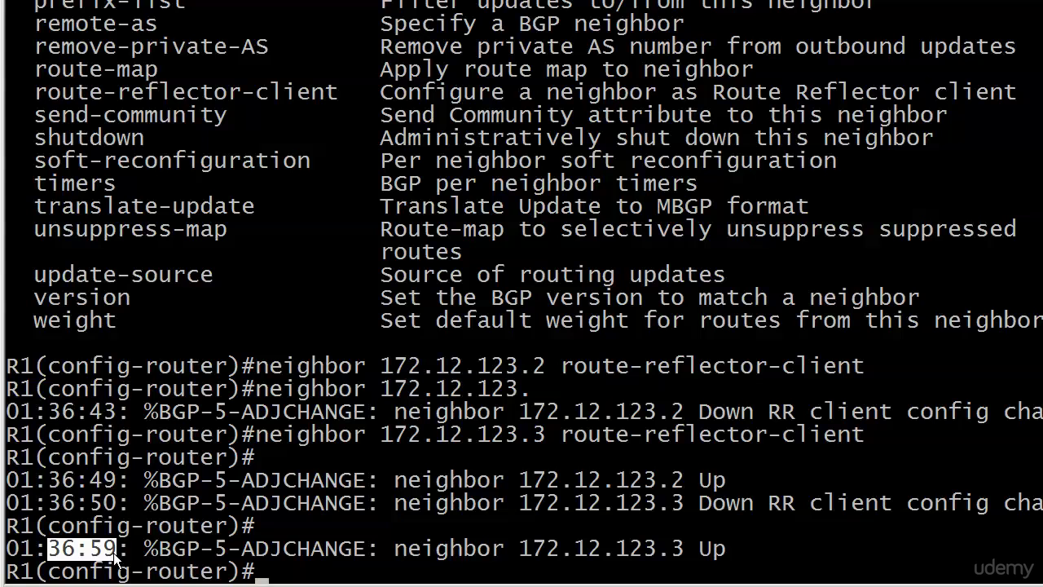
Exit configuration mode on R1 and check R2's BGP table
key("ctrl+z")
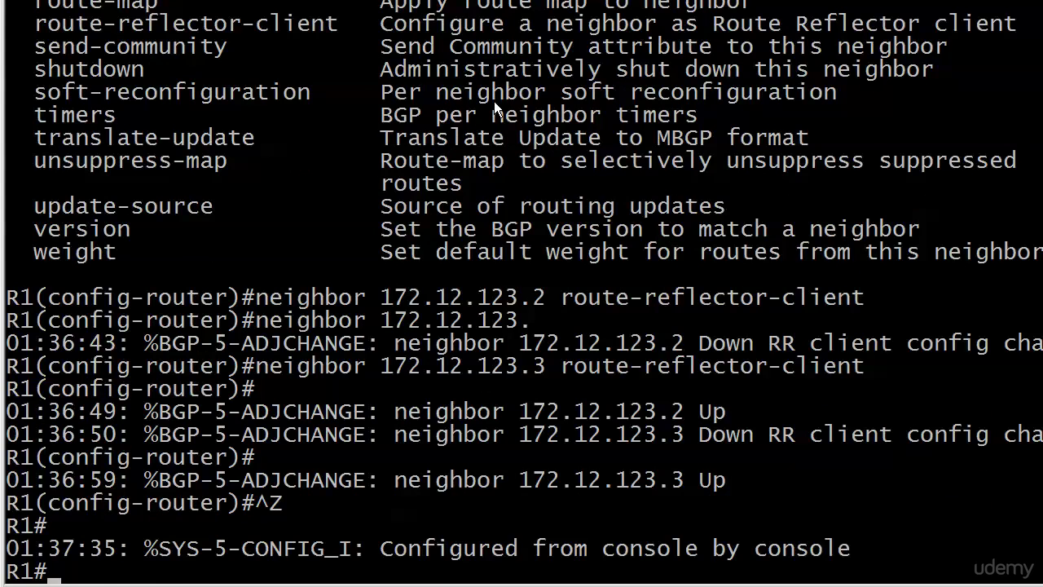
key("ctrl+shift+6")
type("x2")
key("Return")
key("Return")
key("Return")
type("show ip bgp")
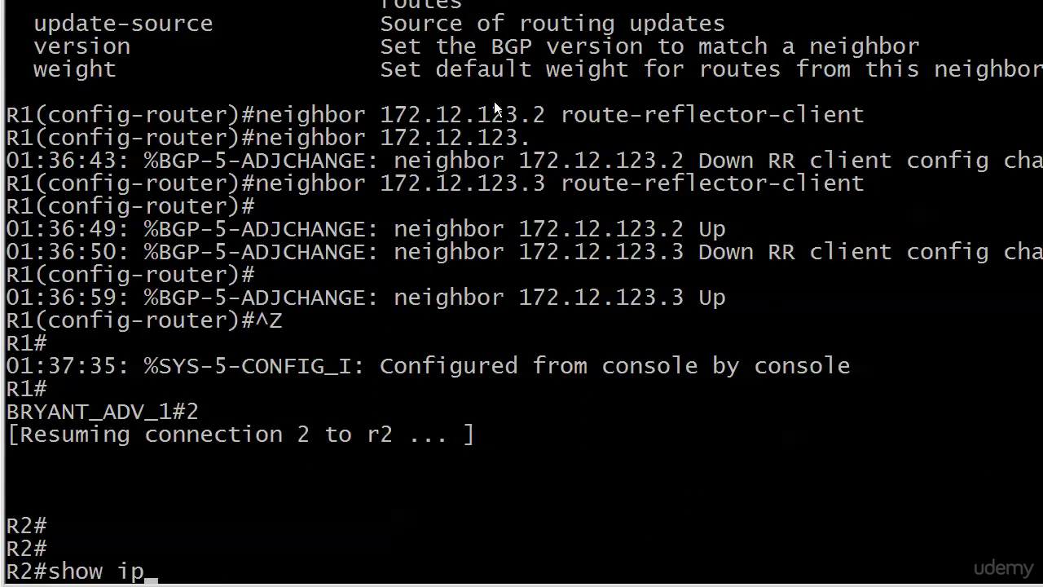
key("Return")
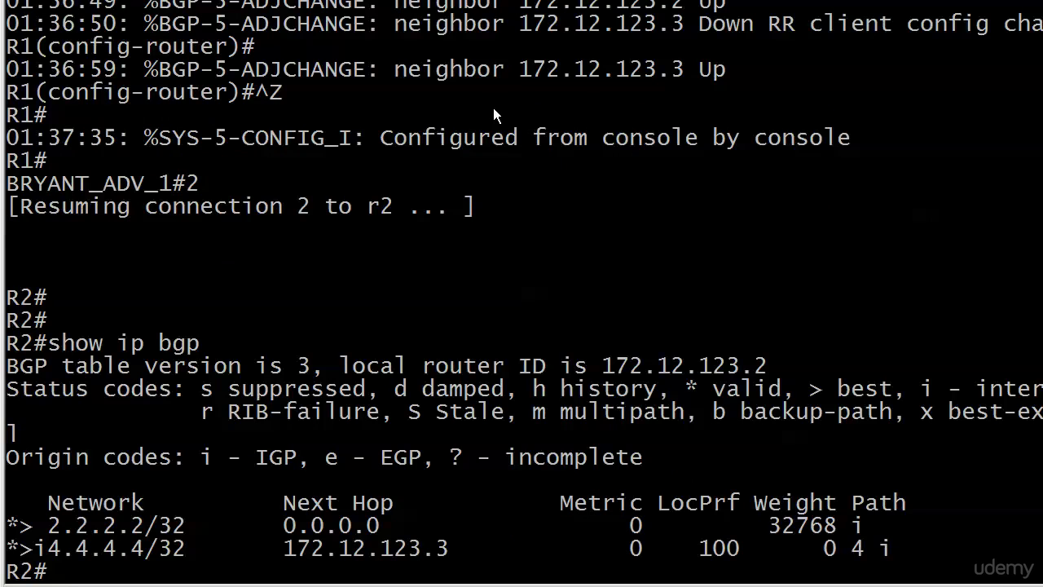
On R3, confirm the BGP table now has 2.2.2.2/32 via 172.12.123.2
key("ctrl+shift+6")
type("x")
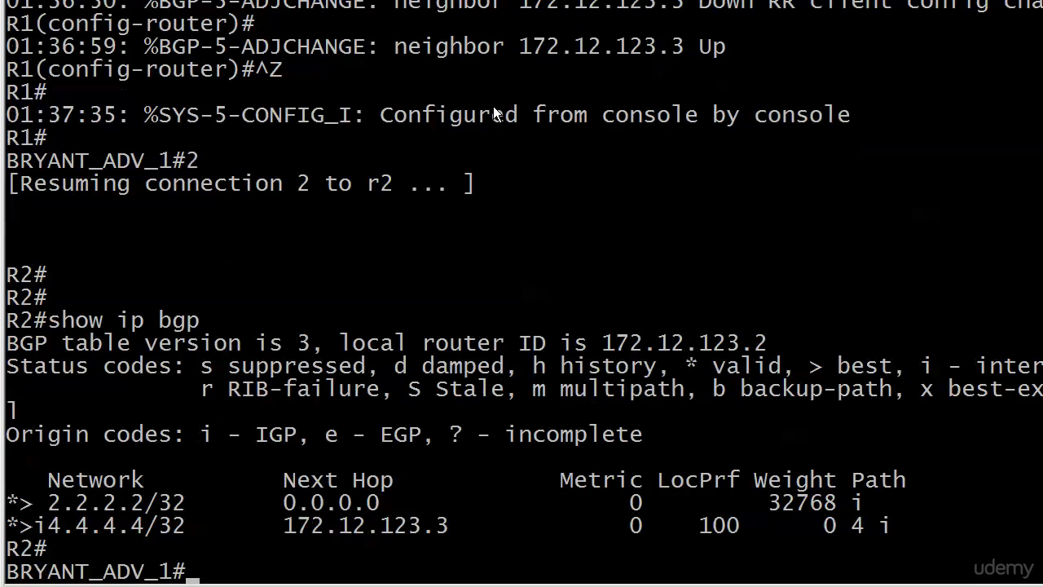
type("3")
key("Return")
key("Return")
key("Return")
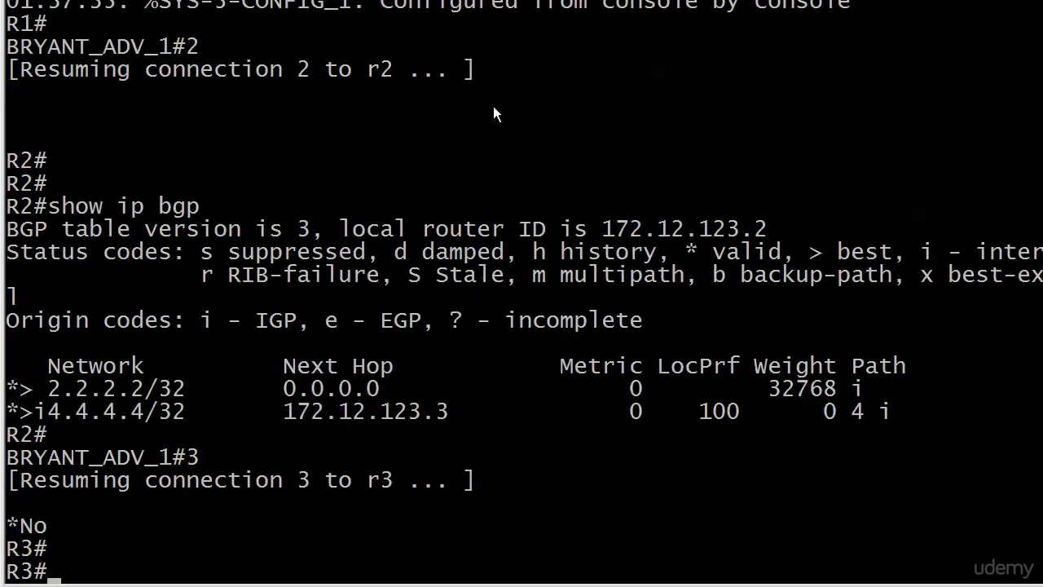
type("show ip bgp")
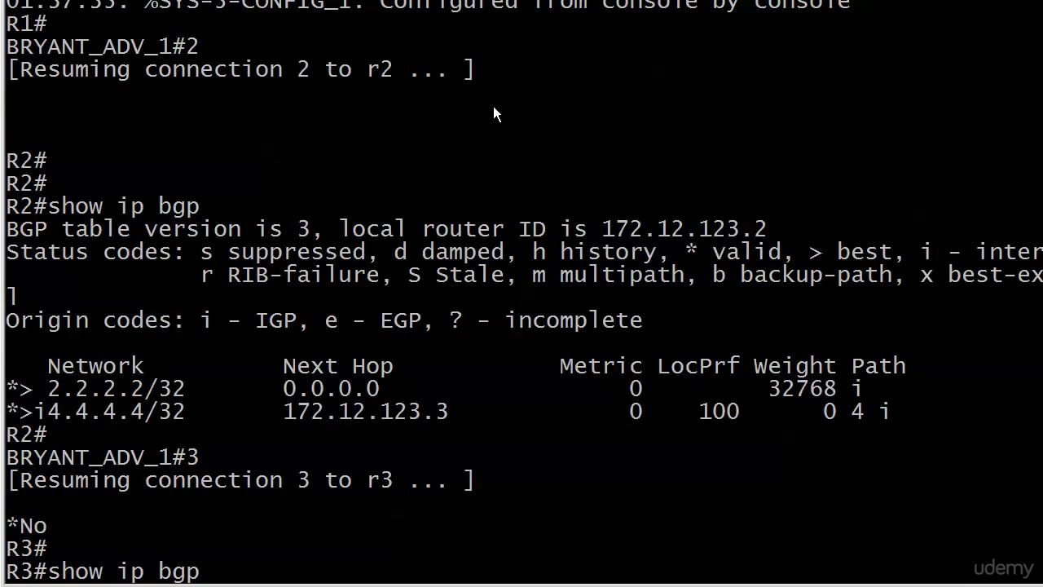
key("Return")
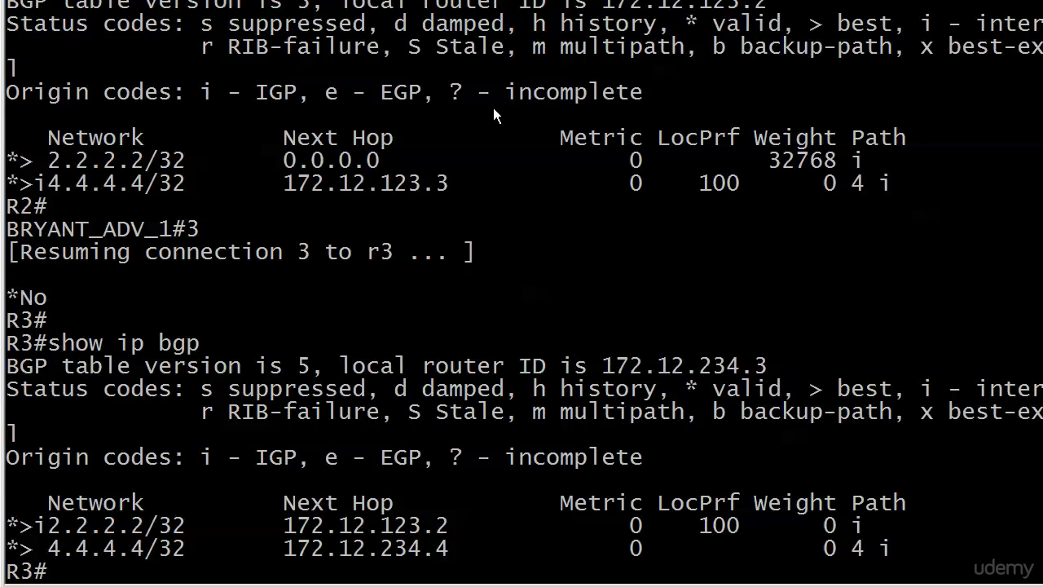
Return to R1 and enter the show ip bgp summary command
key("ctrl+shift+6")
type("x1")
key("Return")
key("Return")
key("Return")
key("Return")
type("show ip bgp nie")
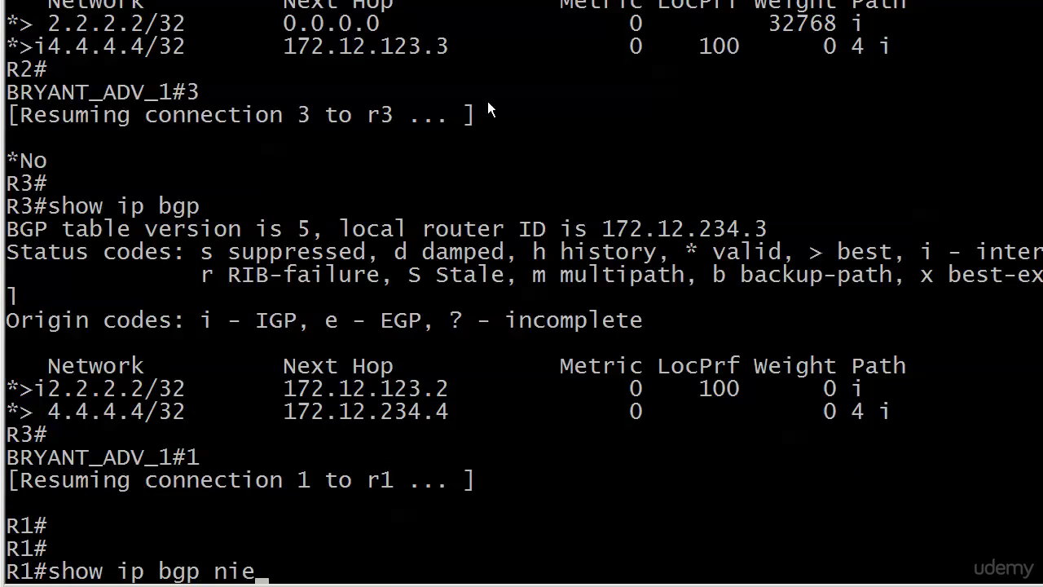
key("BackSpace")
key("BackSpace")
type("ei")
key("BackSpace")
key("BackSpace")
key("BackSpace")
Display R1's BGP neighbor summary, then the detailed 'show ip bgp neighbor' output
type("summ")
key("Return")
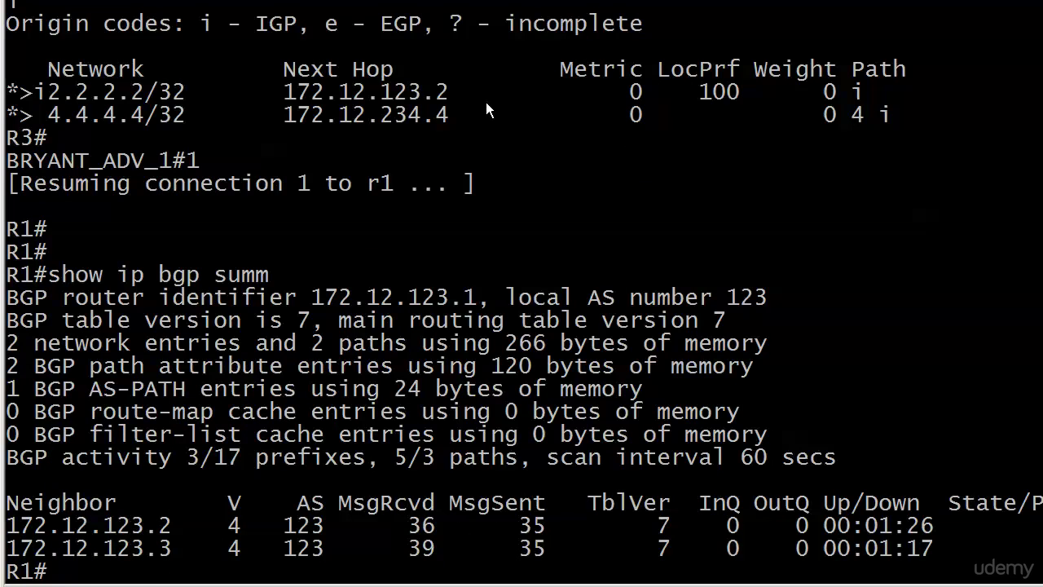
type("show ip bgp ")
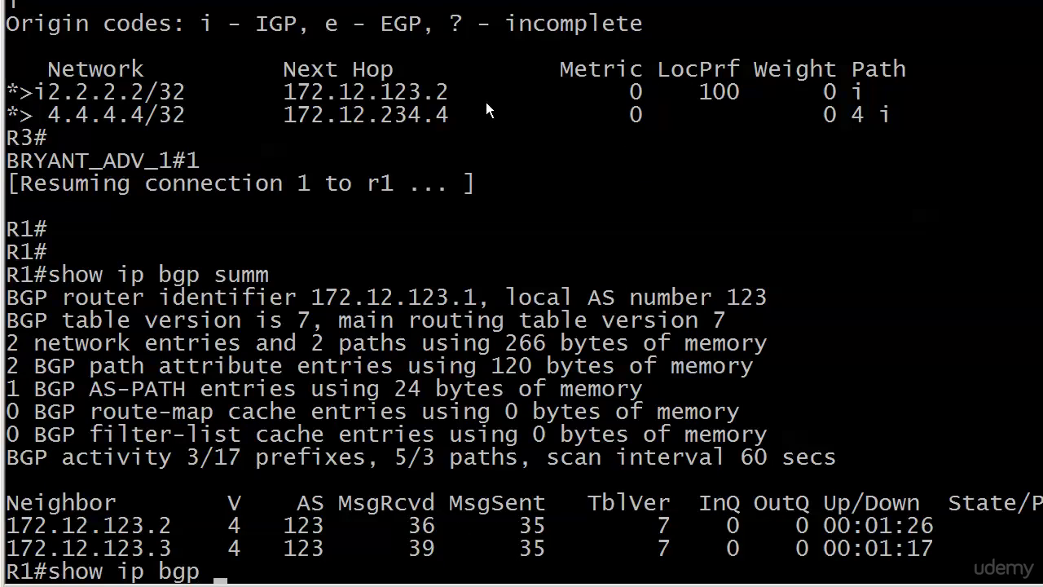
type("neighbor")
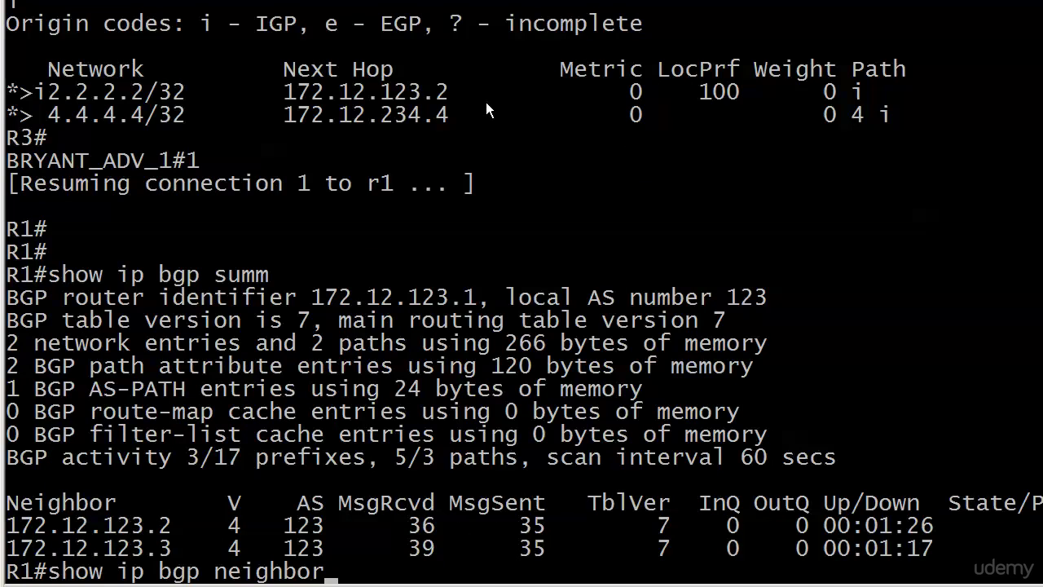
key("Return")
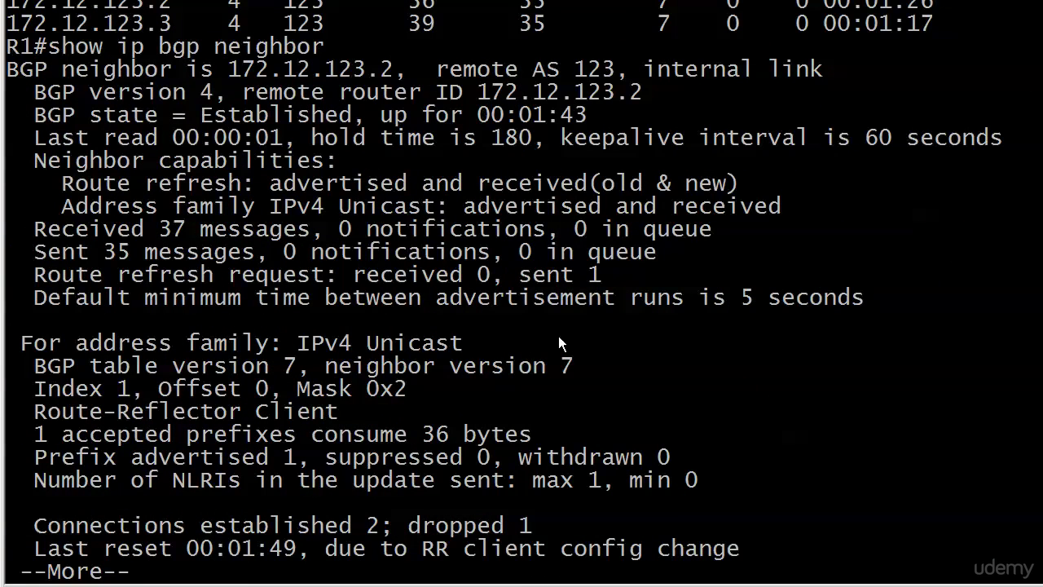
Highlight the 'show ip bgp neighbor' command line and the Route-Reflector Client line
right_click(744, 366)
left_click(760, 374)
left_click_drag(8, 46, 313, 53)
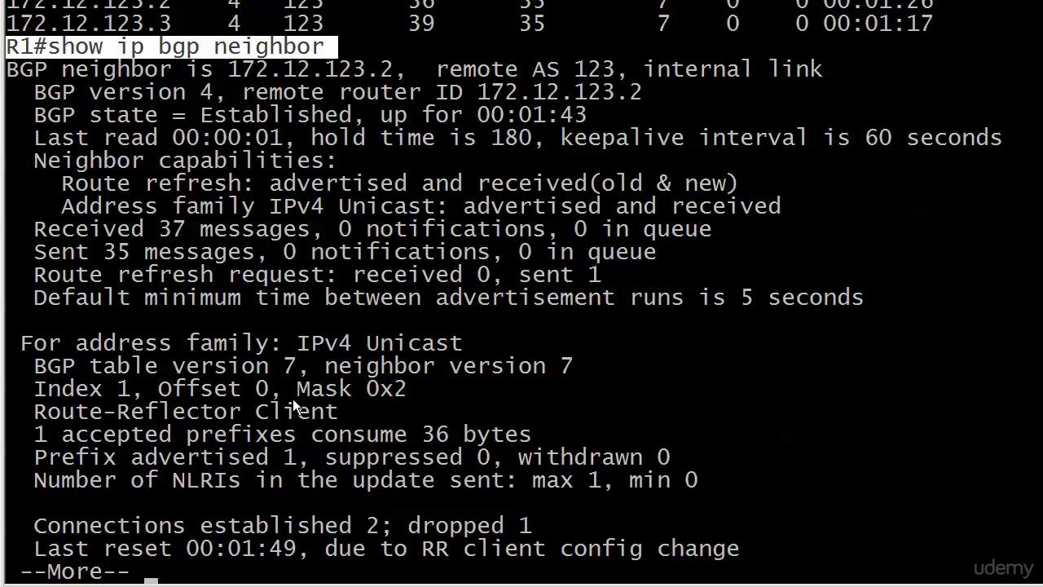
left_click_drag(28, 408, 362, 411)
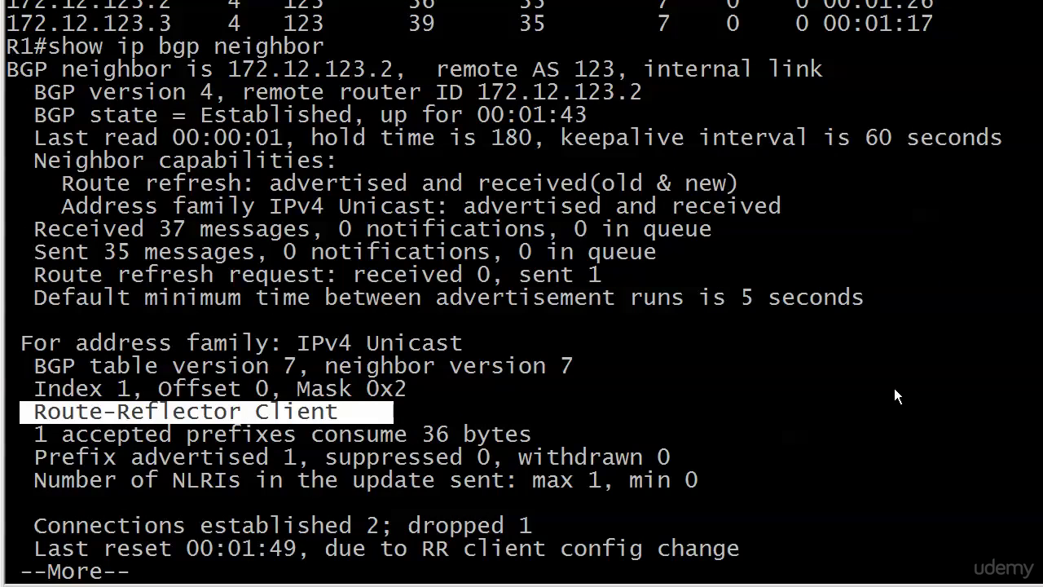
Advance the neighbor output and highlight the Last reset line caused by the RR client change
key("Return")
key("Return")
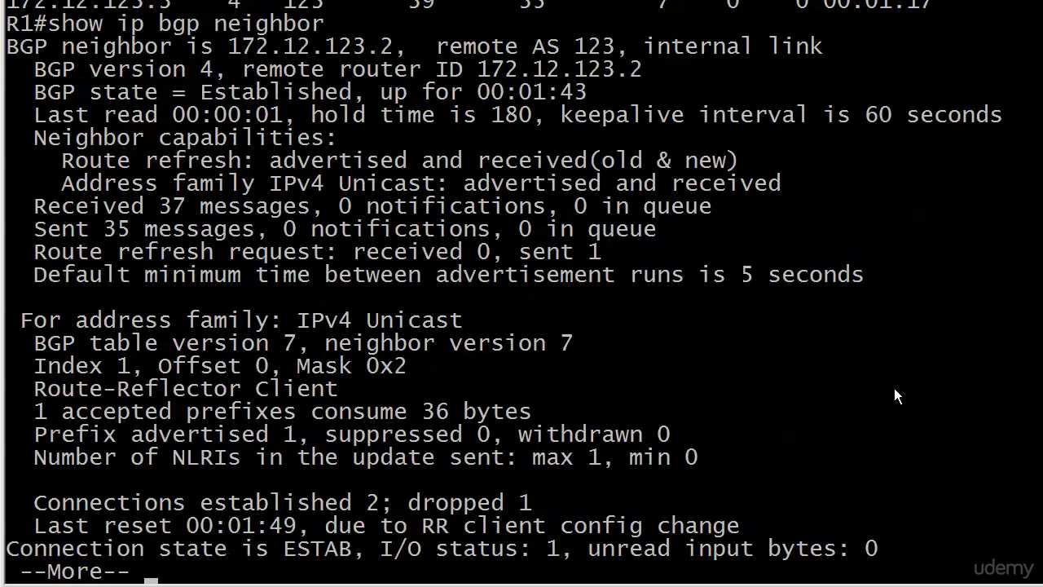
right_click(234, 461)
left_click(248, 468)
right_click(267, 526)
left_click(278, 533)
left_click_drag(36, 526, 773, 520)
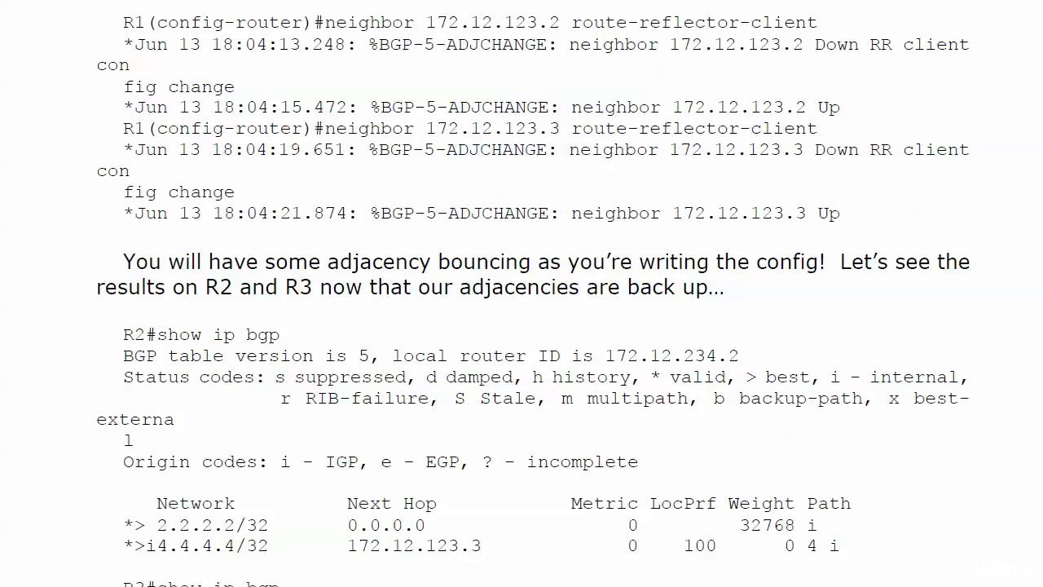
Scroll the lab notes to the route reflector rules for forwarding client, eBGP and nonclient updates
scroll(522, 293, "down", 15)
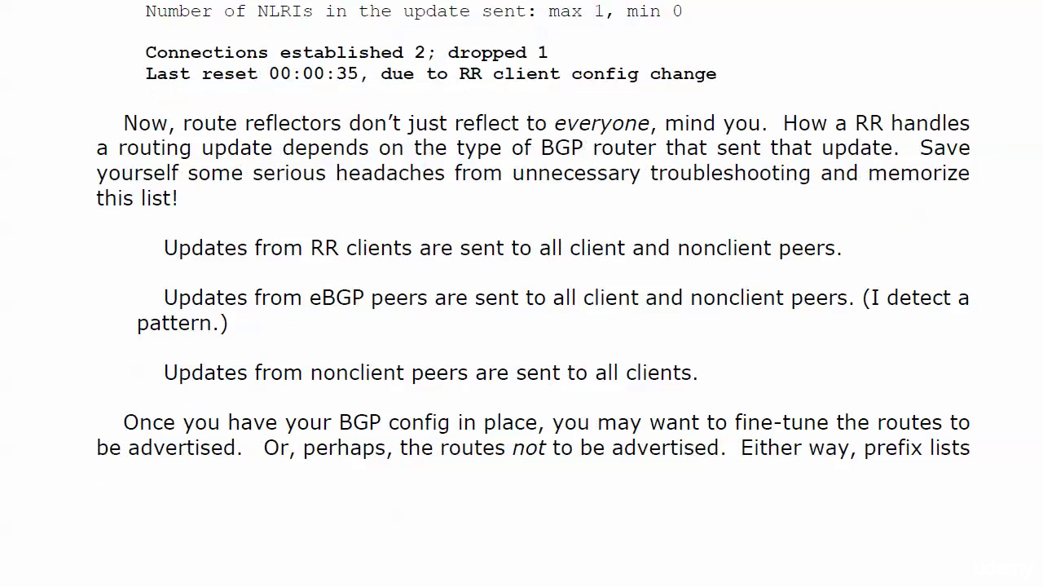
scroll(521, 294, "down", 1)
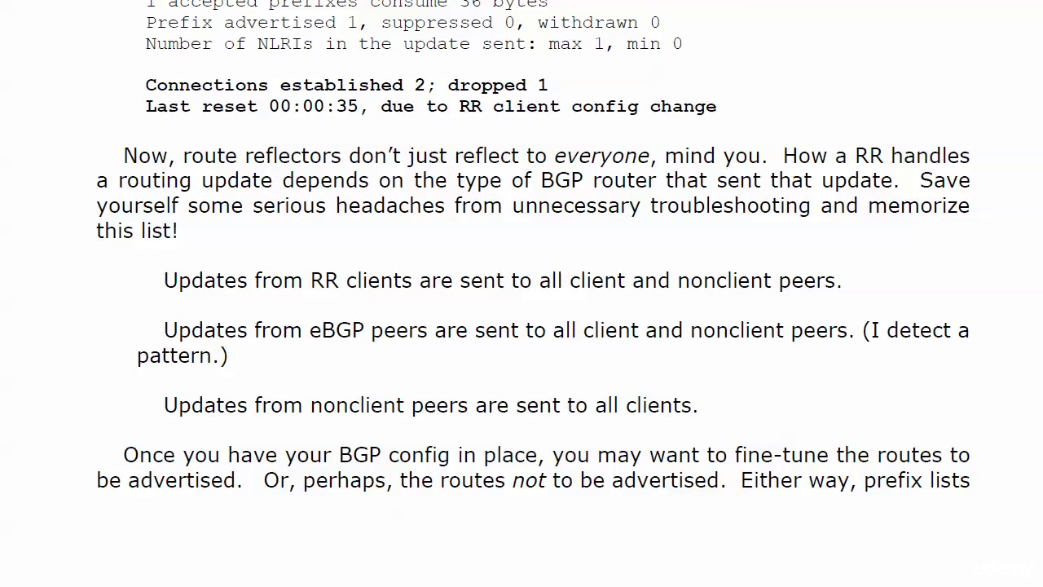